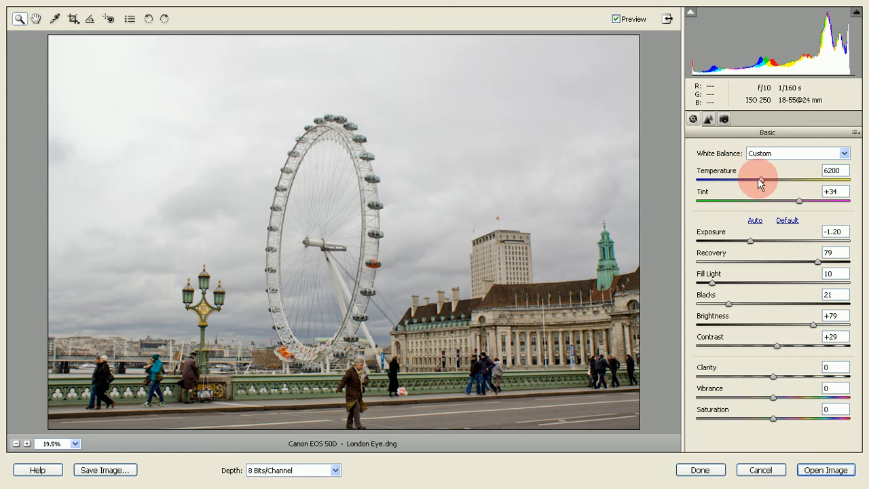
# - Warm the photo's white balance with Temperature 6900 and Tint +39, keeping the Custom preset
pyautogui.moveTo(761, 181)
pyautogui.mouseDown()
pyautogui.moveTo(713, 185)
pyautogui.moveTo(811, 179)
pyautogui.moveTo(735, 189)
pyautogui.moveTo(798, 195)
pyautogui.moveTo(764, 186)
pyautogui.moveTo(780, 186)
pyautogui.moveTo(771, 188)
pyautogui.mouseUp()
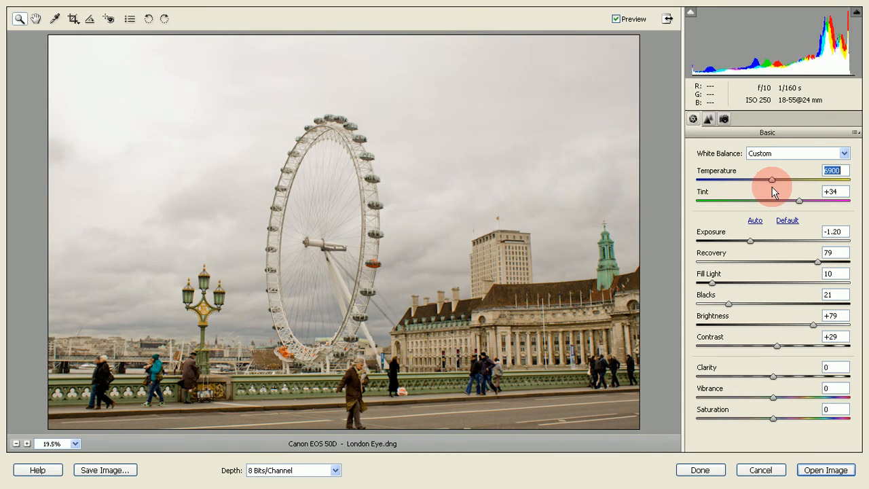
pyautogui.click(774, 155)
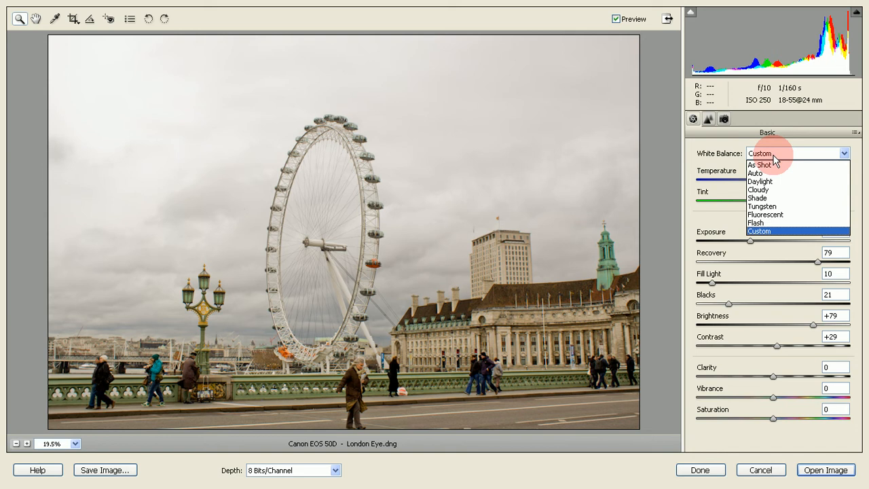
pyautogui.click(774, 155)
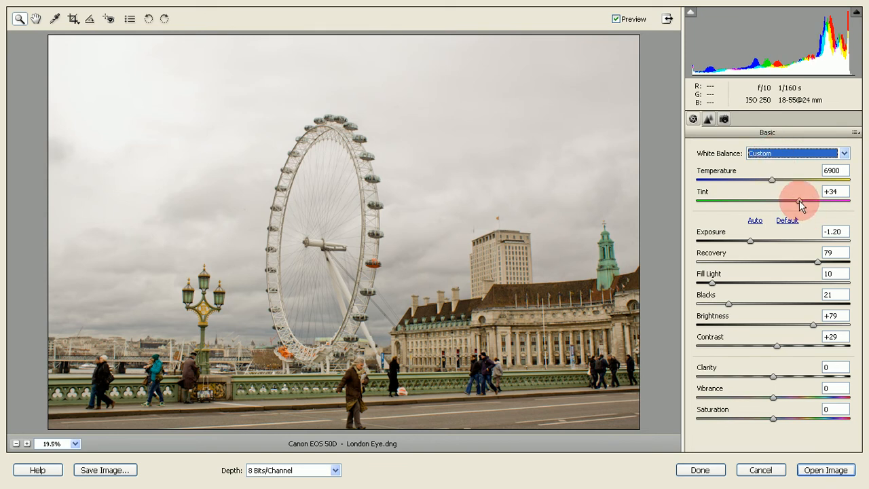
pyautogui.moveTo(800, 202)
pyautogui.mouseDown()
pyautogui.moveTo(784, 201)
pyautogui.moveTo(832, 203)
pyautogui.moveTo(794, 204)
pyautogui.moveTo(804, 205)
pyautogui.mouseUp()
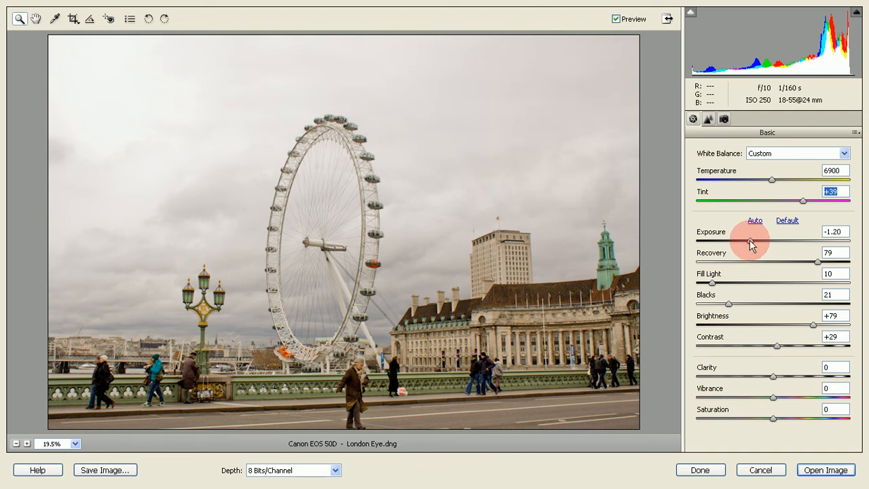
pyautogui.press('Tab')
# - Try Exposure at its minimum of -4.00, then set it to +0.05 and raise Recovery to 100
pyautogui.moveTo(750, 241); pyautogui.dragTo(677, 252)
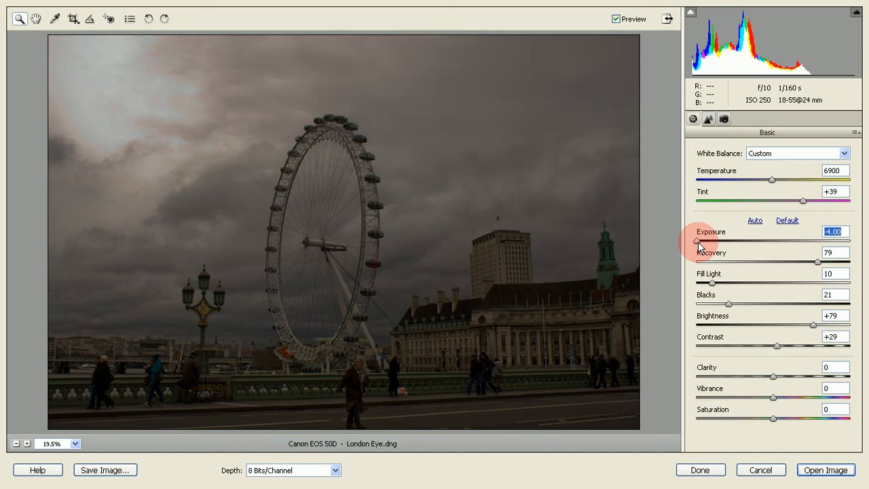
pyautogui.moveTo(699, 244); pyautogui.dragTo(775, 239)
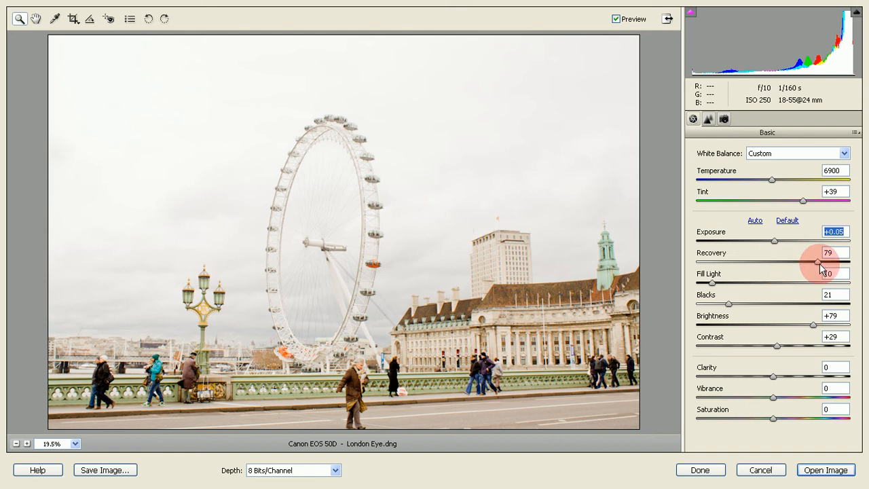
pyautogui.moveTo(820, 263); pyautogui.dragTo(868, 293)
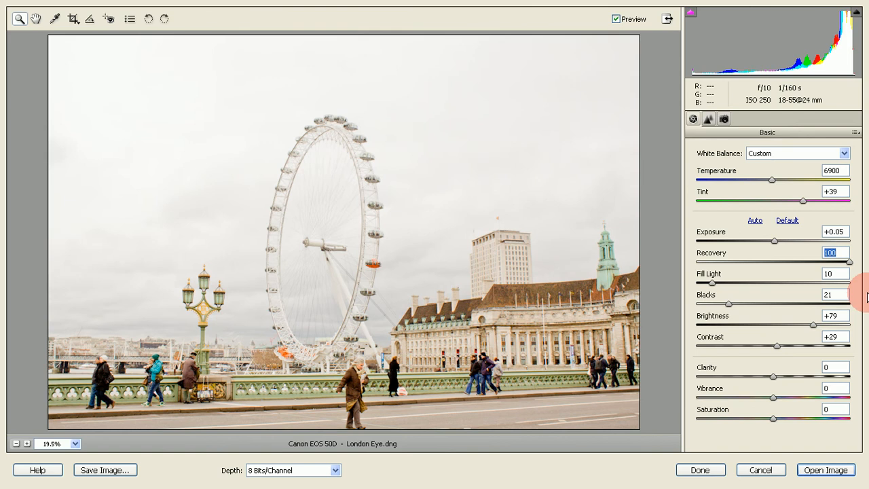
# - Set Fill Light to 3 and Blacks to 25
pyautogui.click(712, 283)
pyautogui.moveTo(712, 283)
pyautogui.mouseDown()
pyautogui.moveTo(677, 283)
pyautogui.moveTo(736, 288)
pyautogui.moveTo(721, 299)
pyautogui.moveTo(703, 295)
pyautogui.mouseUp()
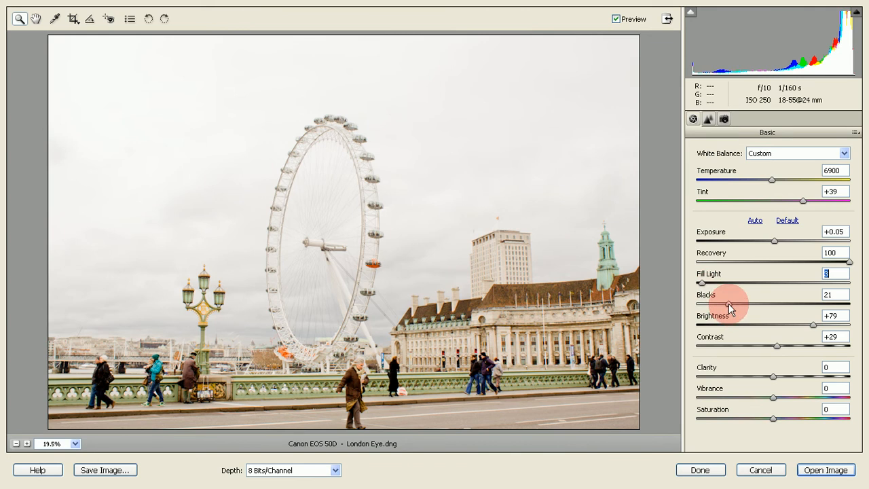
pyautogui.moveTo(729, 304)
pyautogui.mouseDown()
pyautogui.moveTo(764, 301)
pyautogui.moveTo(702, 304)
pyautogui.moveTo(817, 297)
pyautogui.moveTo(710, 310)
pyautogui.moveTo(746, 309)
pyautogui.moveTo(736, 305)
pyautogui.mouseUp()
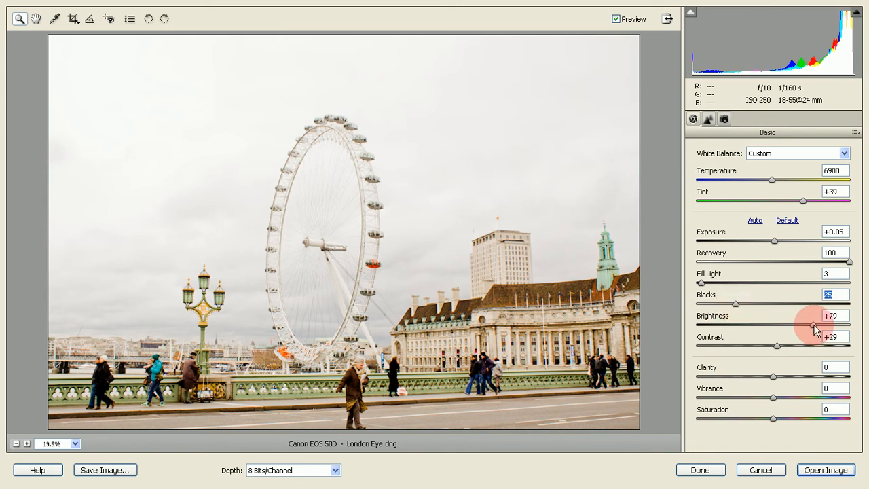
# - Set Brightness to +55 and, after trying Contrast at -50, set Contrast to +28
pyautogui.moveTo(813, 325)
pyautogui.mouseDown()
pyautogui.moveTo(733, 344)
pyautogui.moveTo(848, 334)
pyautogui.moveTo(733, 344)
pyautogui.moveTo(853, 345)
pyautogui.moveTo(840, 367)
pyautogui.moveTo(796, 347)
pyautogui.moveTo(791, 334)
pyautogui.moveTo(762, 330)
pyautogui.moveTo(808, 337)
pyautogui.moveTo(803, 333)
pyautogui.mouseUp()
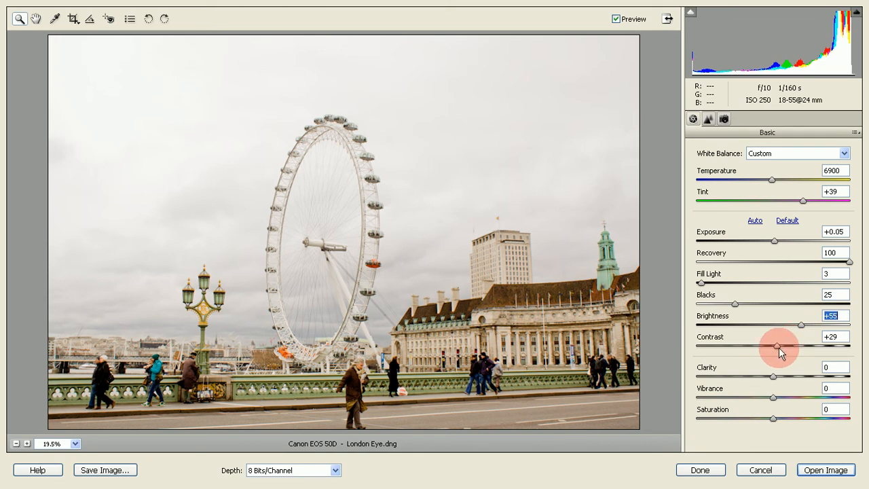
pyautogui.moveTo(778, 346); pyautogui.dragTo(643, 366)
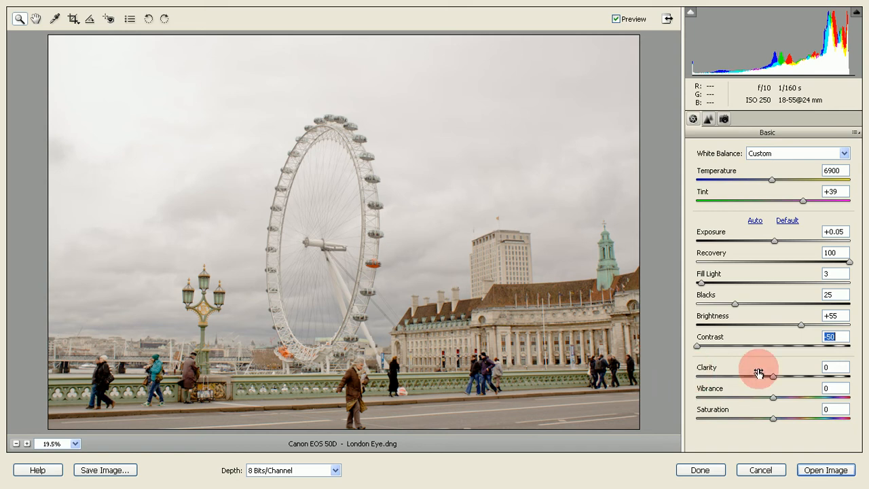
pyautogui.moveTo(698, 346); pyautogui.dragTo(778, 355)
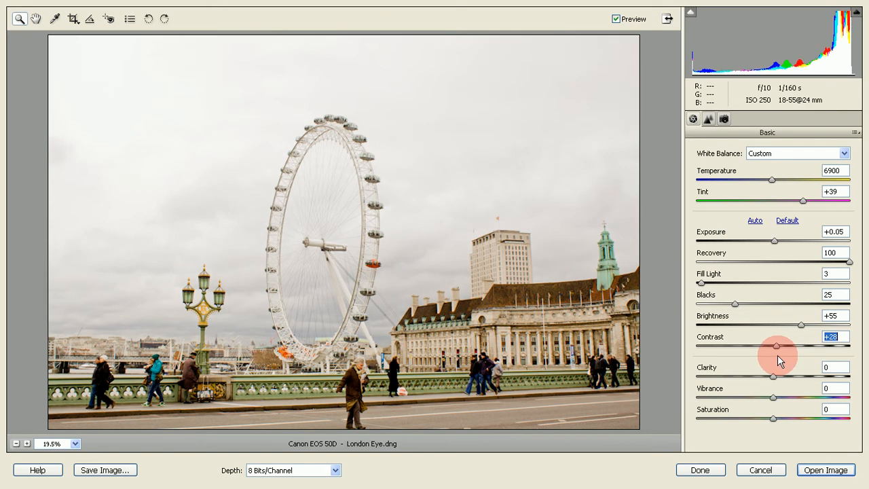
# - Try Clarity at +77 and -100 on the magnified pedestrians, then set it to +3, leaving Vibrance and Saturation at 0
pyautogui.moveTo(774, 374); pyautogui.dragTo(834, 384)
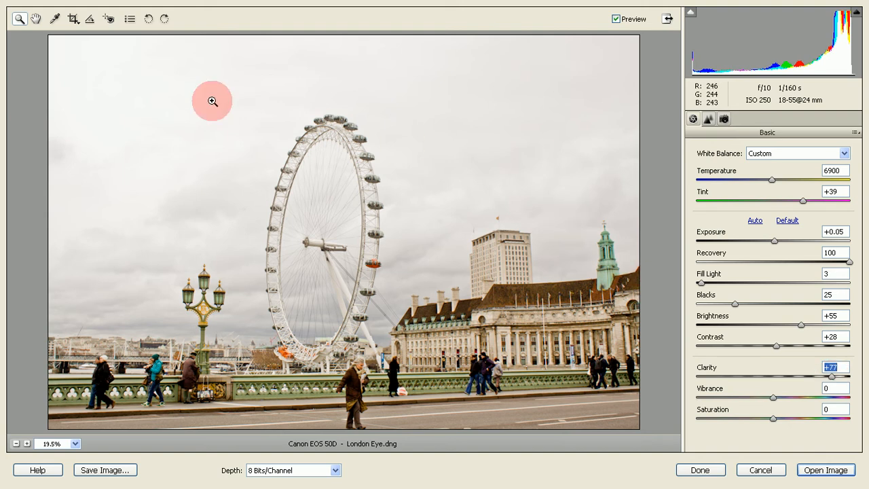
pyautogui.click(390, 391)
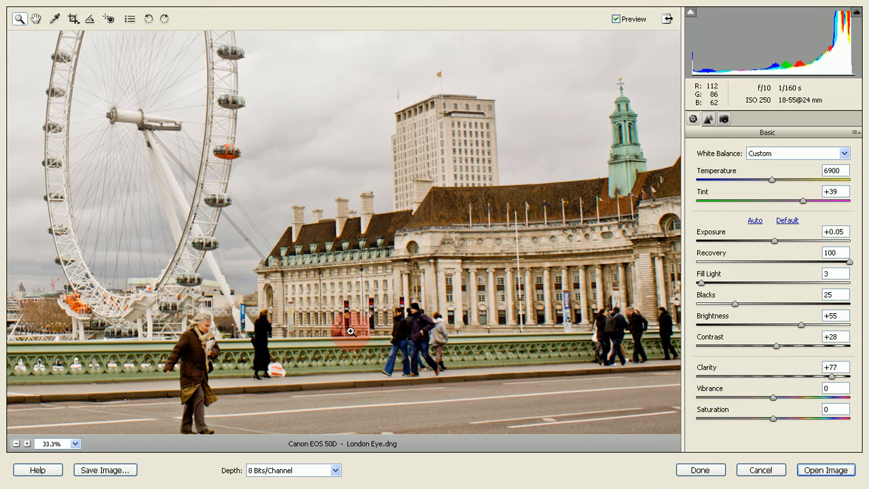
pyautogui.click(351, 330)
pyautogui.click(382, 310)
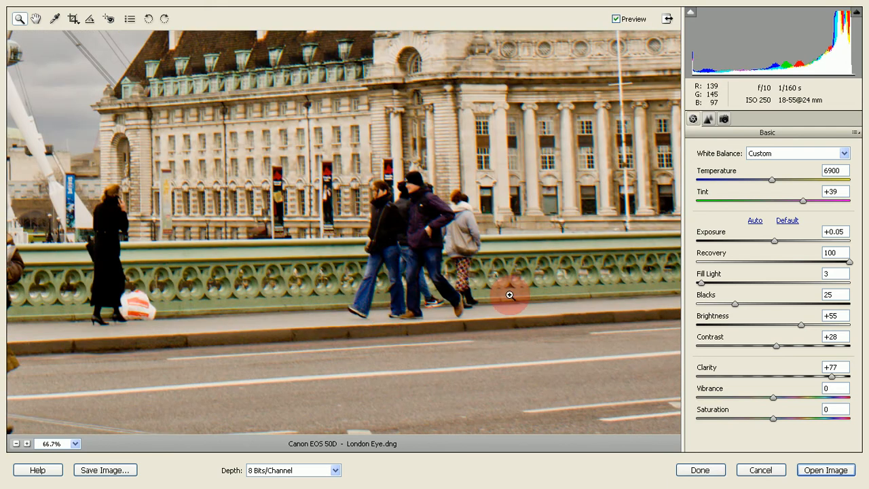
pyautogui.moveTo(831, 375); pyautogui.dragTo(664, 381)
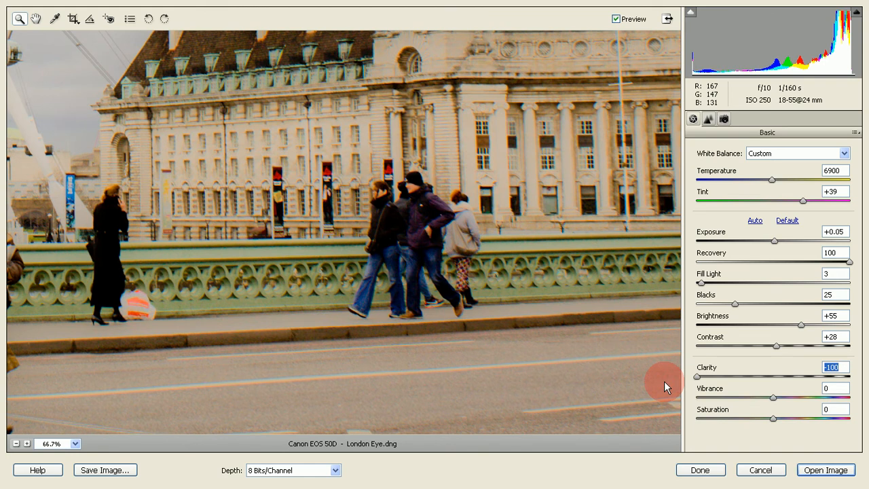
pyautogui.moveTo(698, 376); pyautogui.dragTo(776, 374)
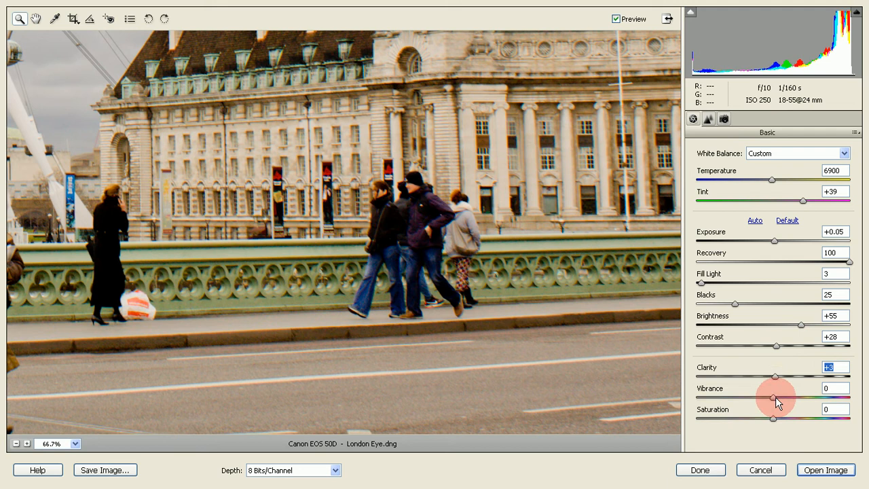
pyautogui.moveTo(775, 397); pyautogui.dragTo(773, 421)
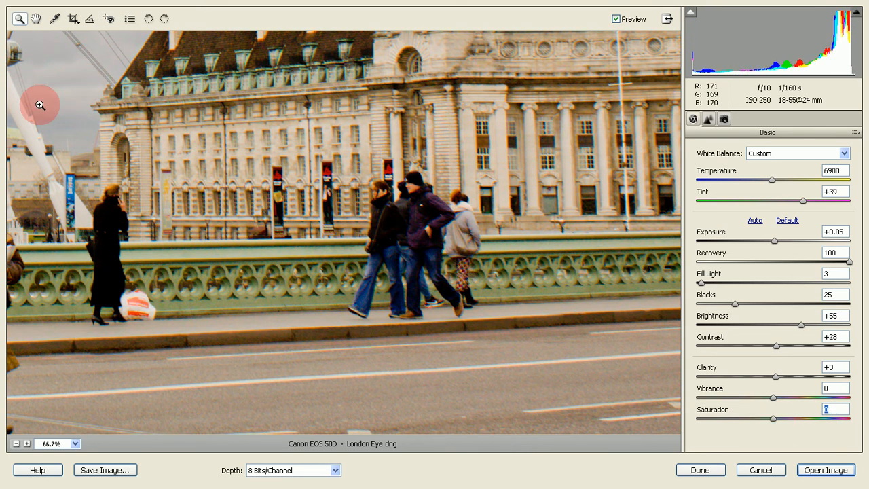
# - Review the sharpening and noise reduction settings and the available camera profiles, and return to the basic adjustments
pyautogui.click(15, 443)
pyautogui.click(16, 444)
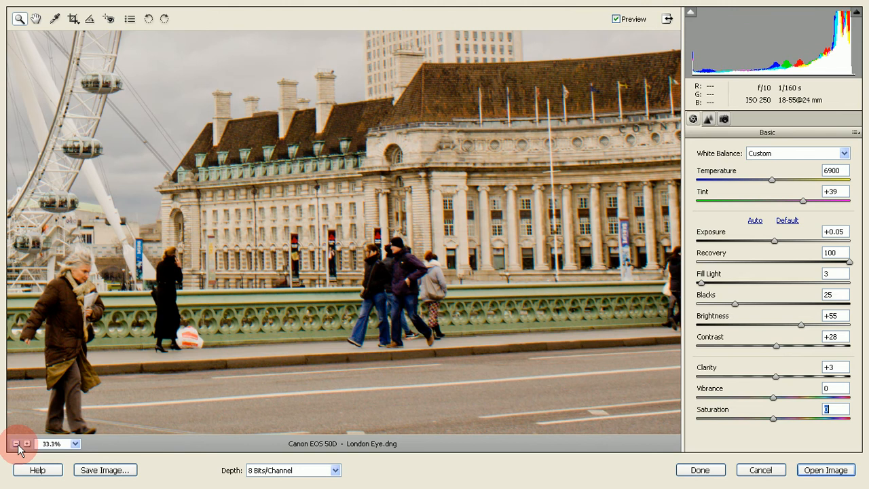
pyautogui.click(16, 444)
pyautogui.click(15, 444)
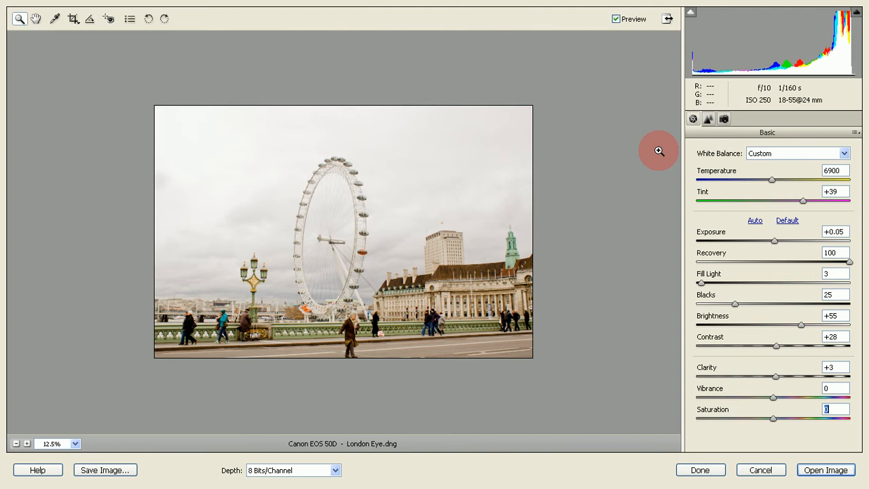
pyautogui.click(713, 123)
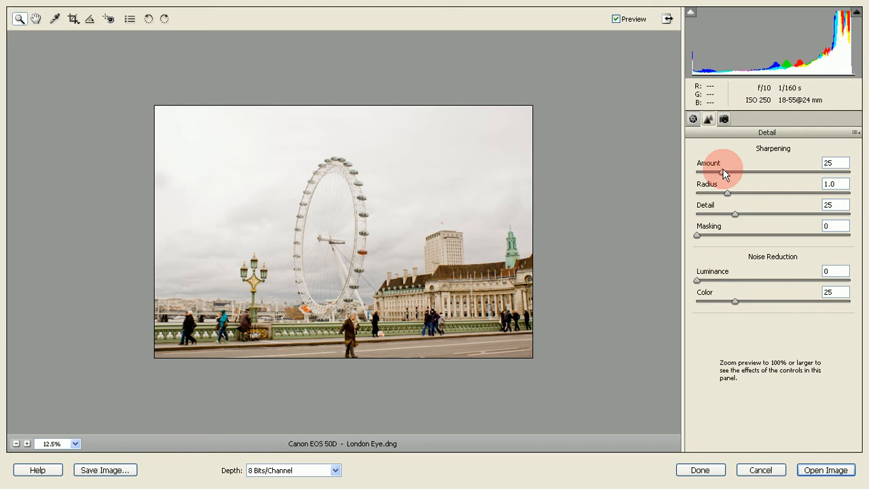
pyautogui.click(724, 119)
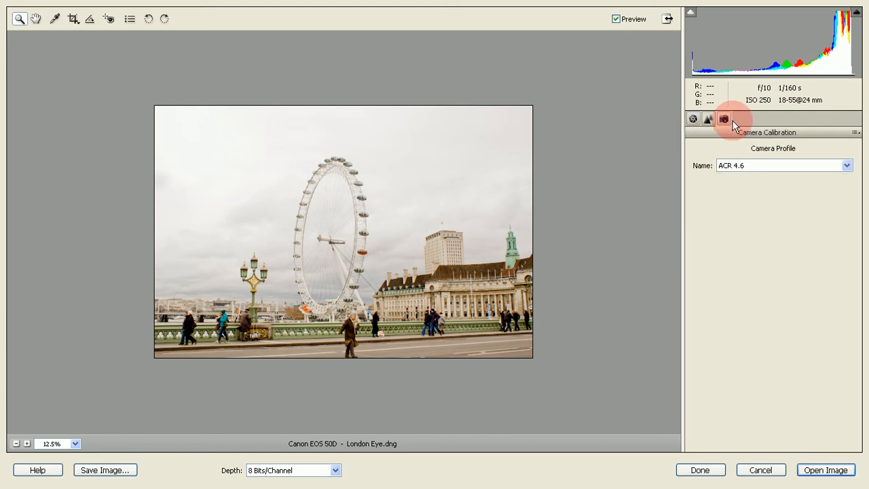
pyautogui.click(769, 166)
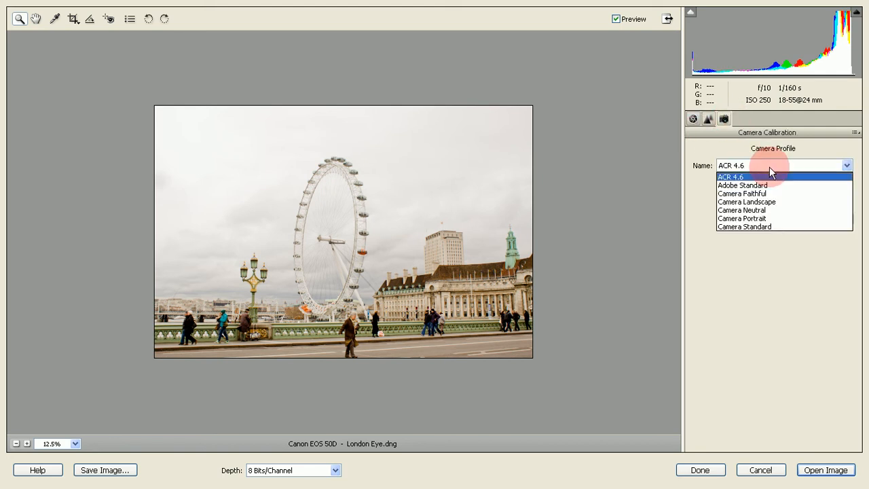
pyautogui.click(769, 167)
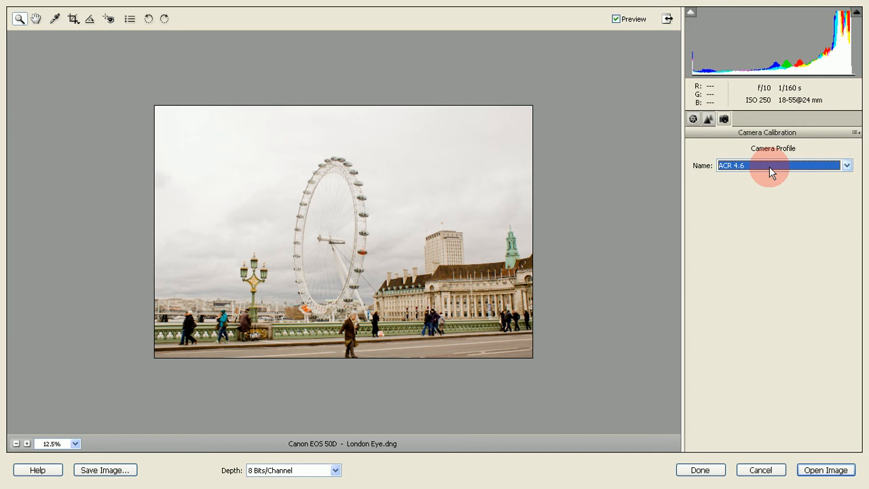
pyautogui.click(693, 119)
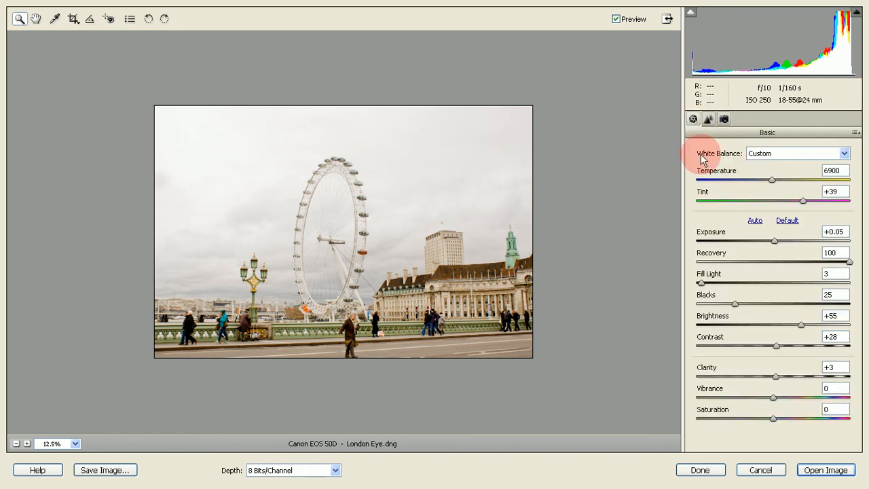
# - Draw a crop frame, extend it to cover the entire photo, and open the image in the Photoshop Elements editor
pyautogui.click(71, 20)
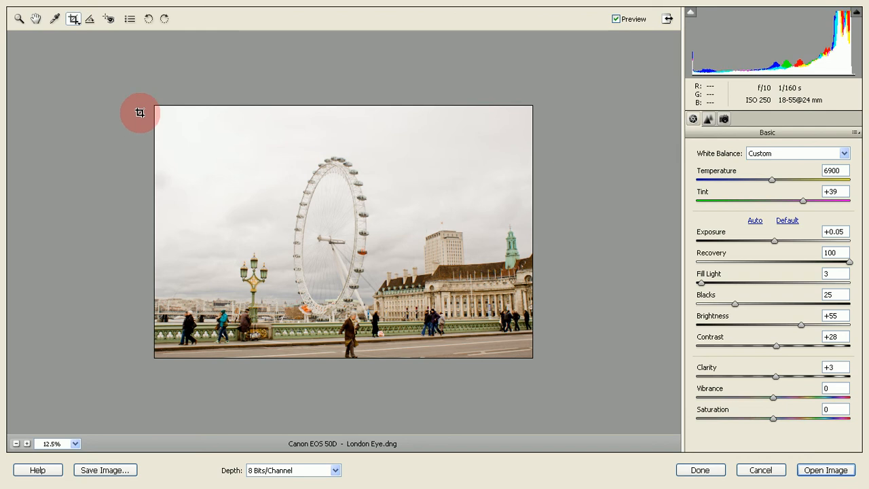
pyautogui.moveTo(157, 125); pyautogui.dragTo(367, 161)
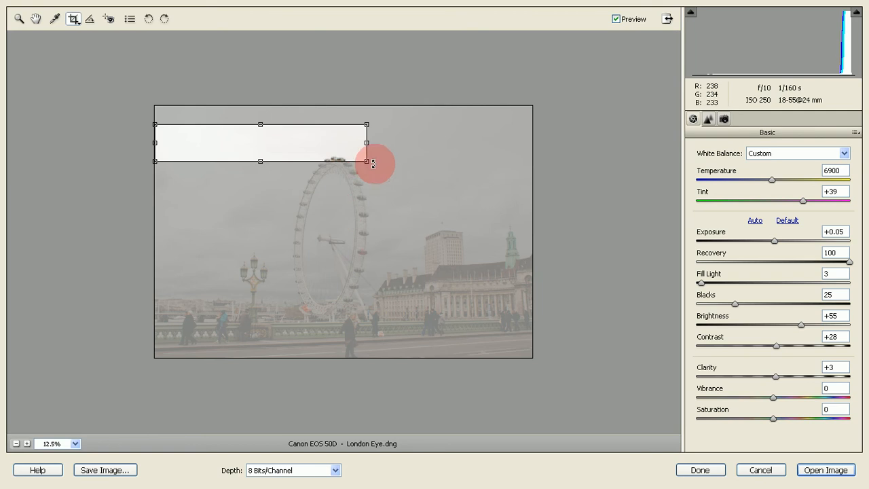
pyautogui.moveTo(367, 161); pyautogui.dragTo(537, 371)
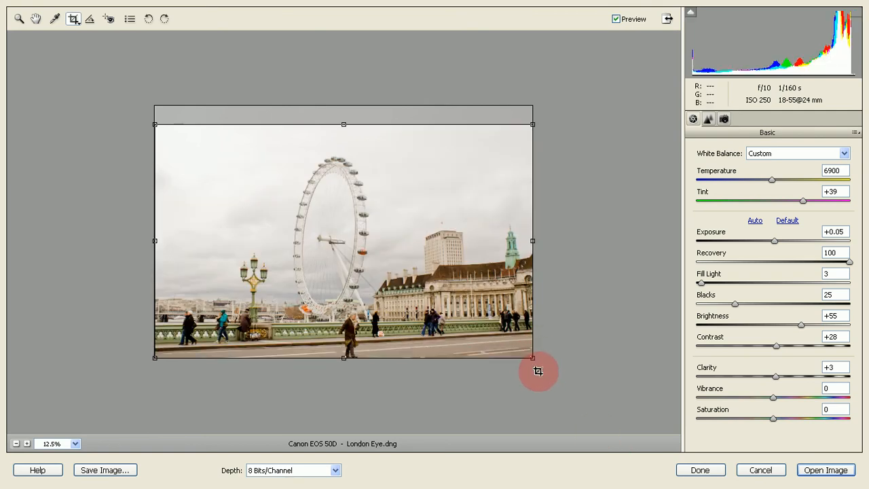
pyautogui.moveTo(342, 120); pyautogui.dragTo(342, 97)
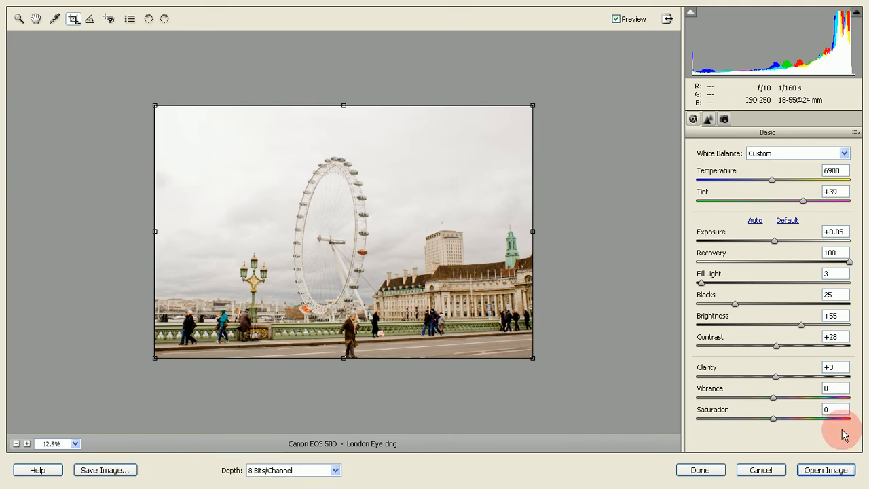
pyautogui.click(818, 470)
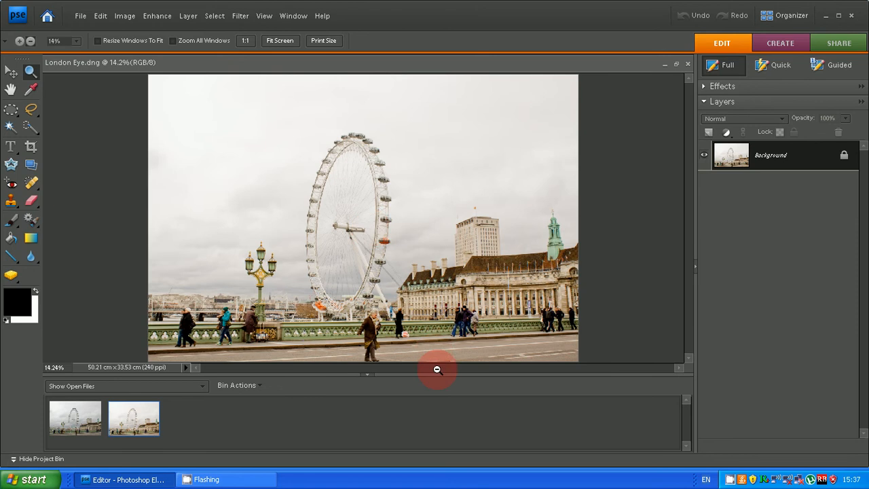
pyautogui.click(160, 17)
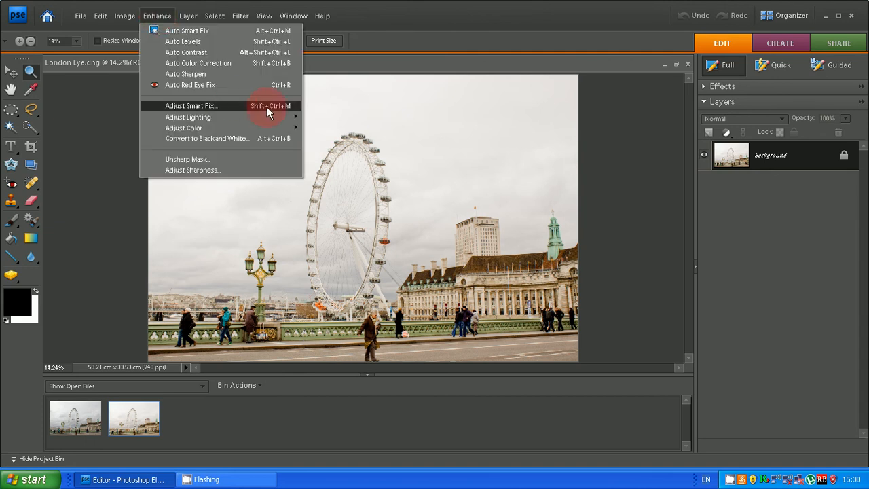
pyautogui.moveTo(294, 118)
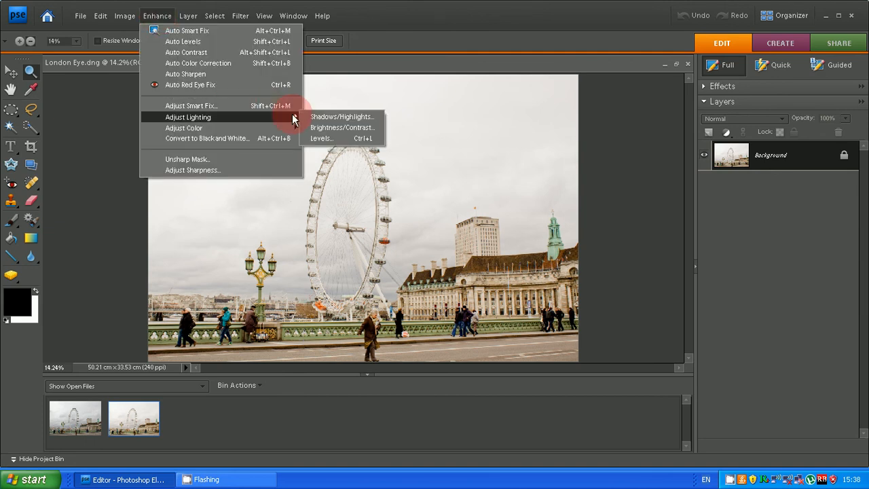
pyautogui.click(54, 117)
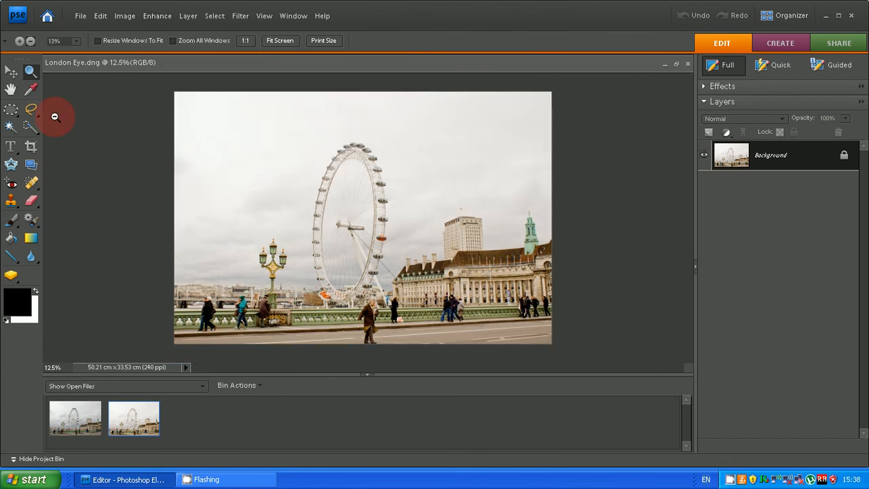
# - Select the sky around the Ferris wheel and above the buildings with the Quick Selection tool
pyautogui.click(31, 127)
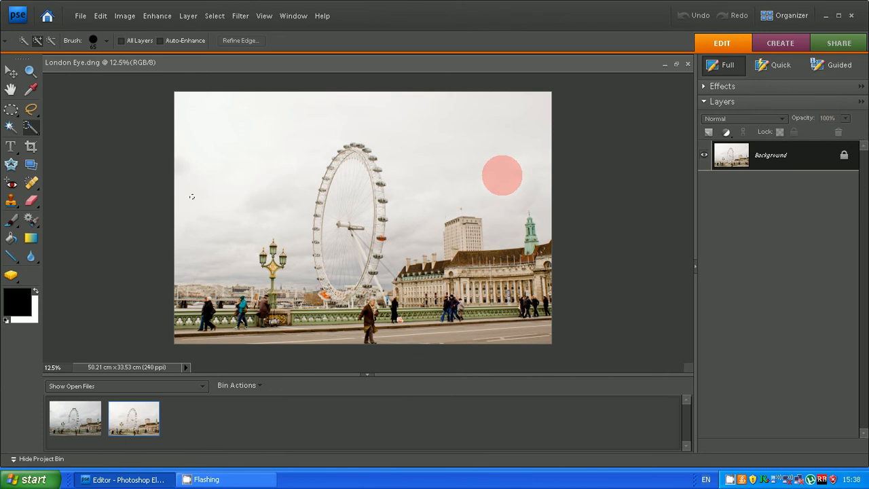
pyautogui.moveTo(194, 190); pyautogui.dragTo(228, 156)
pyautogui.click(502, 175)
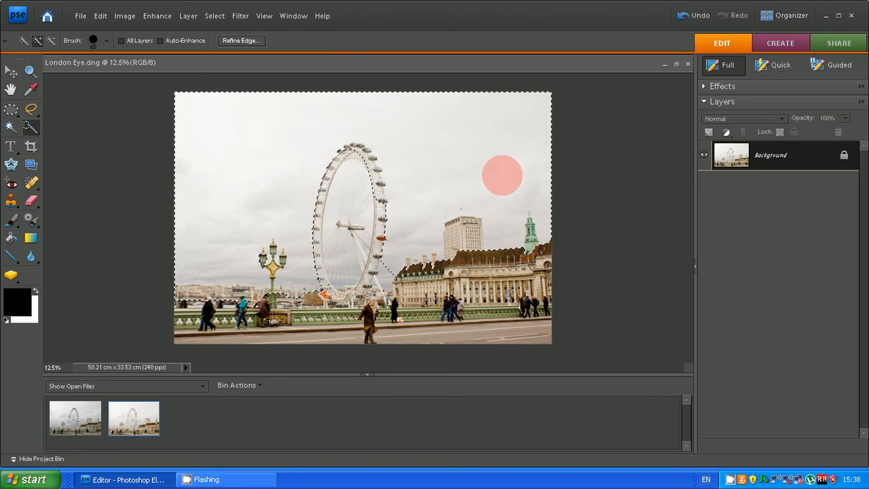
# - Clear the selection of the sky
pyautogui.hotkey('ctrl', 'd')
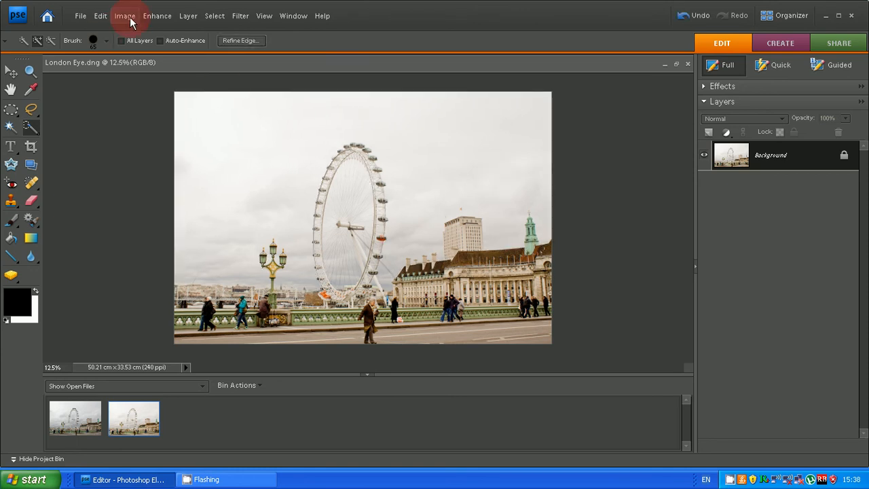
pyautogui.click(154, 21)
pyautogui.moveTo(290, 120)
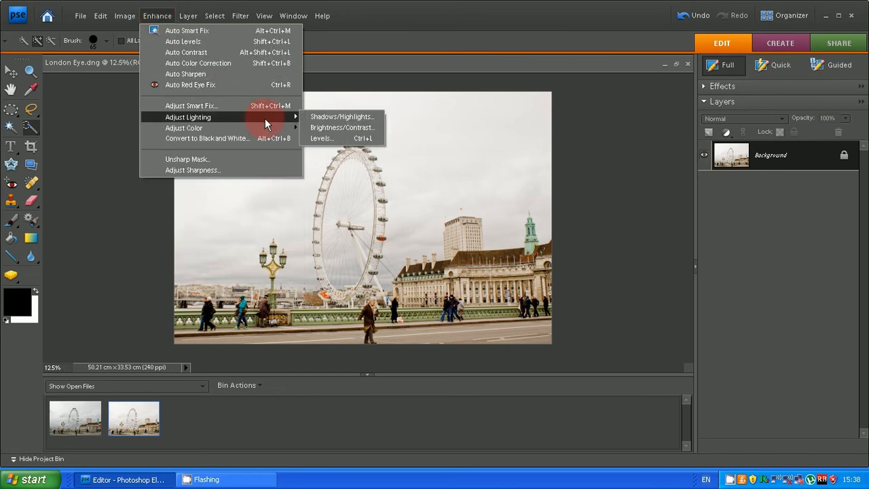
pyautogui.click(349, 138)
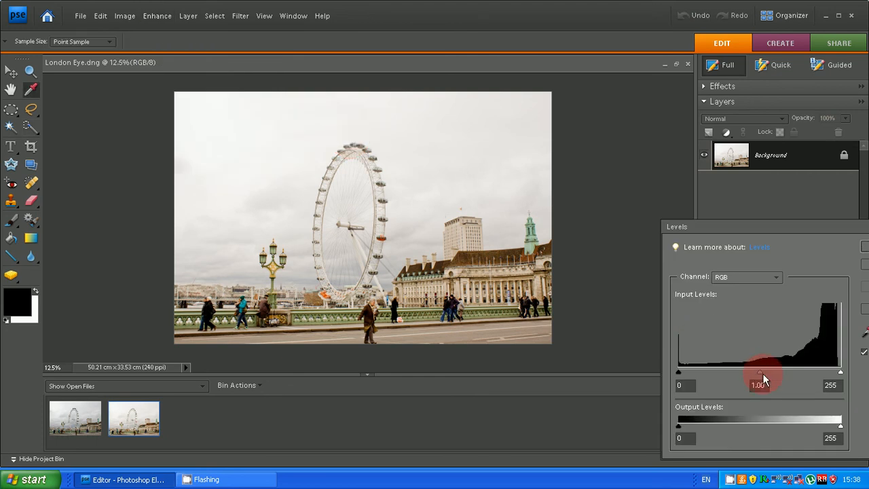
pyautogui.click(692, 370)
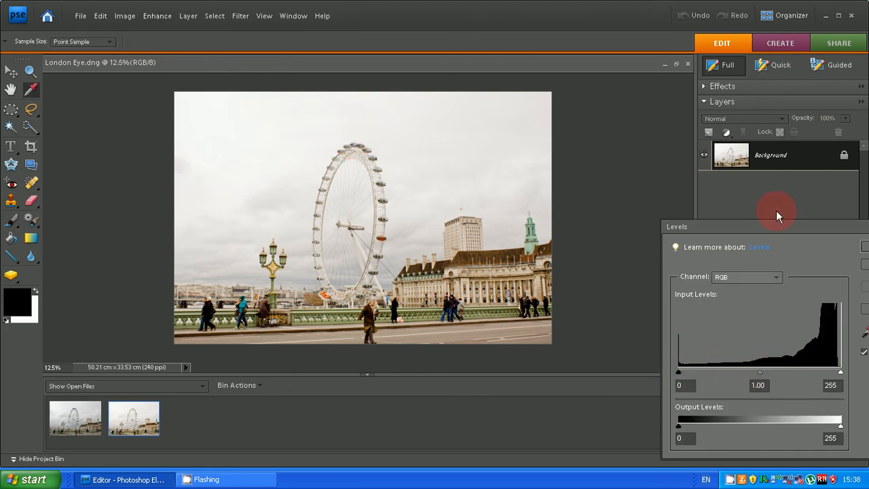
pyautogui.moveTo(776, 227); pyautogui.dragTo(674, 203)
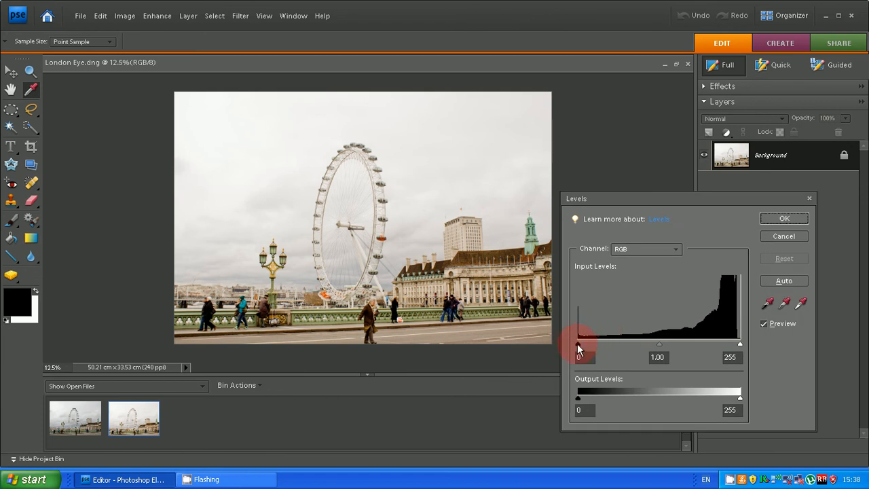
pyautogui.moveTo(578, 345); pyautogui.dragTo(716, 329)
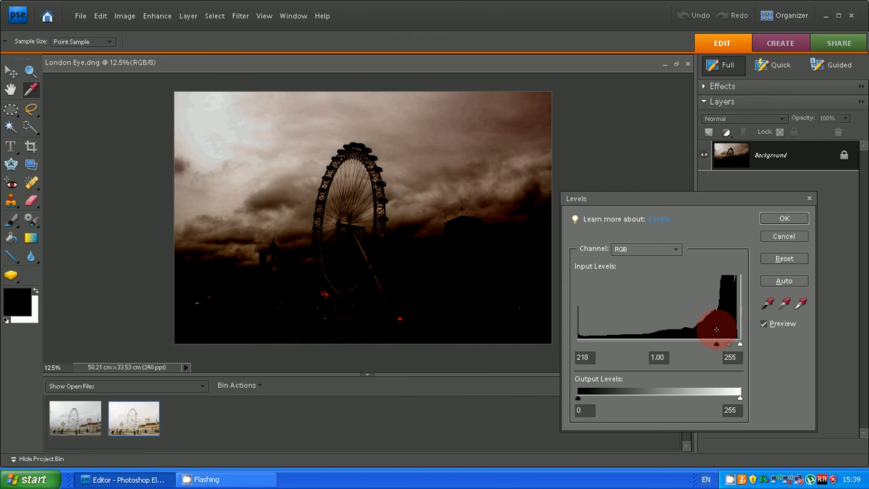
pyautogui.moveTo(716, 328); pyautogui.dragTo(546, 338)
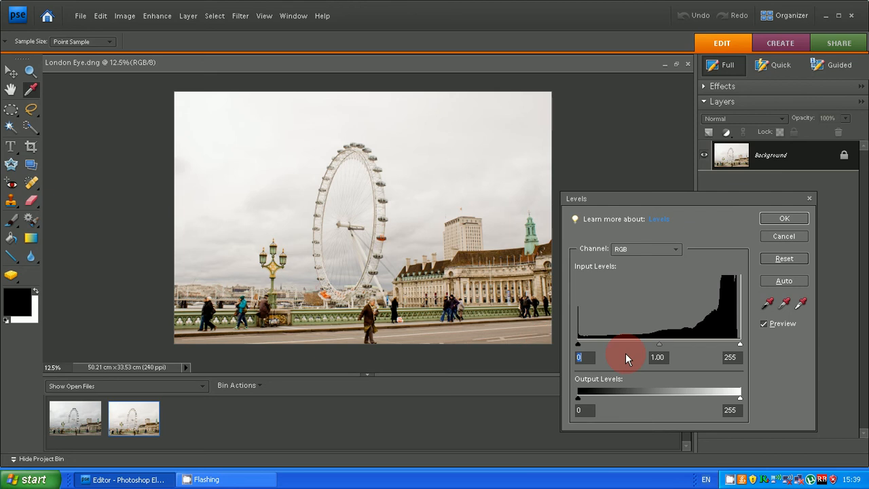
pyautogui.moveTo(742, 347); pyautogui.dragTo(769, 364)
pyautogui.moveTo(659, 344); pyautogui.dragTo(690, 346)
pyautogui.moveTo(689, 345); pyautogui.dragTo(656, 348)
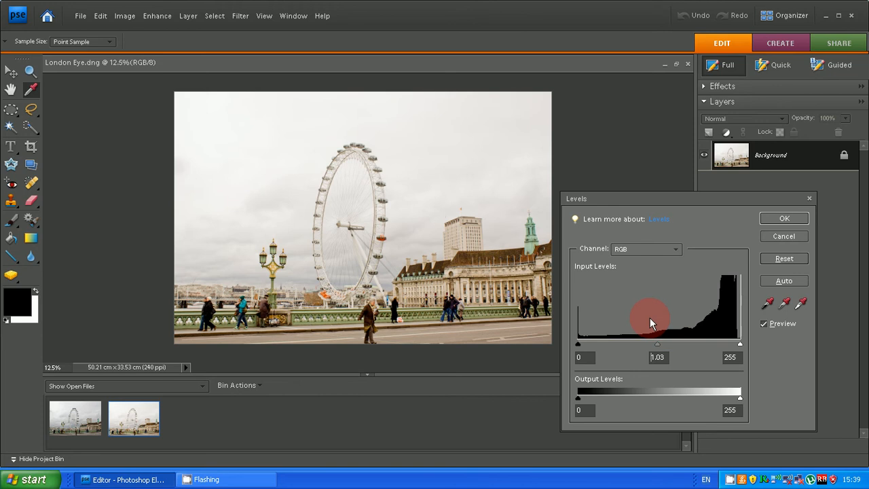
pyautogui.click(782, 237)
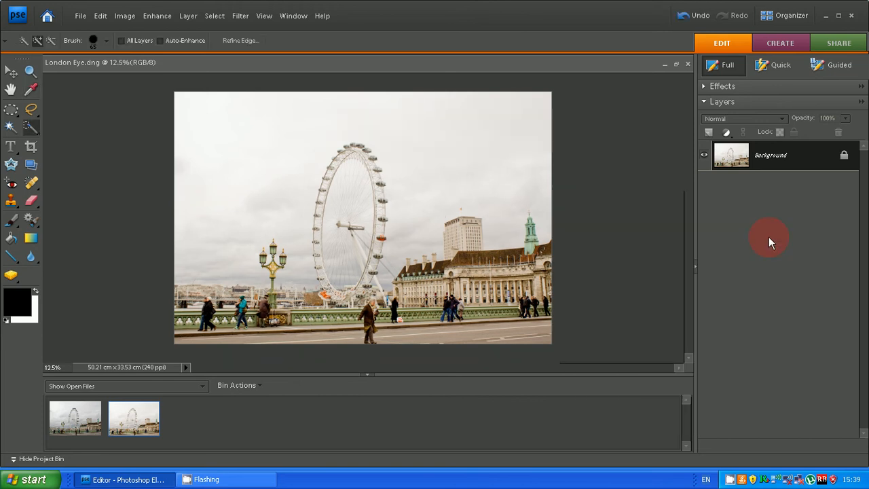
# - Darken the whole photo with a Levels adjustment, trying the midtone input at 0.66 and settling on 0.79
pyautogui.click(156, 16)
pyautogui.moveTo(267, 118)
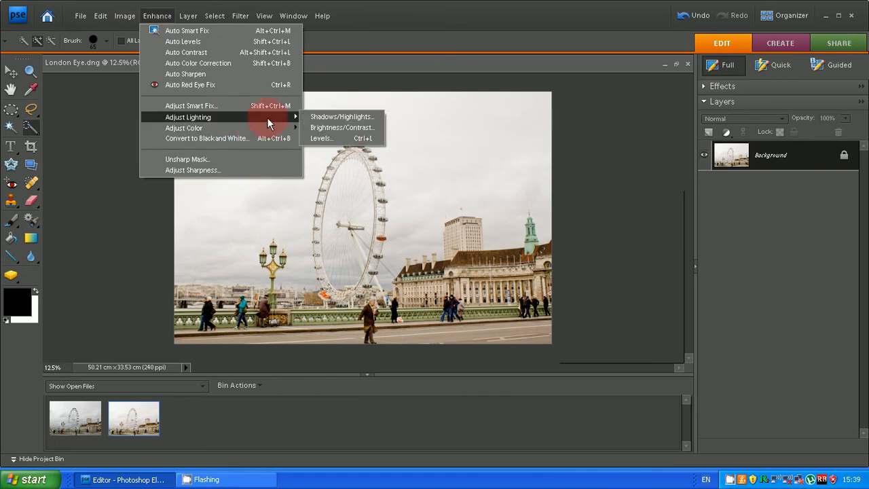
pyautogui.click(323, 139)
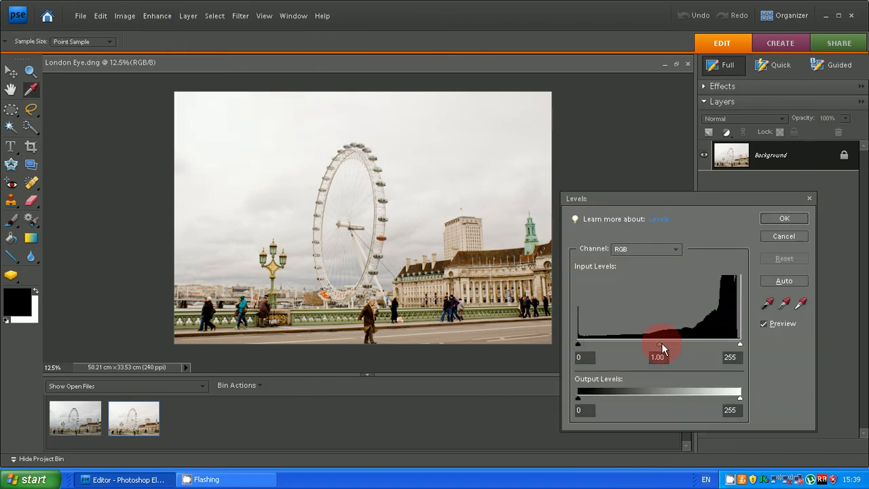
pyautogui.moveTo(661, 342); pyautogui.dragTo(680, 340)
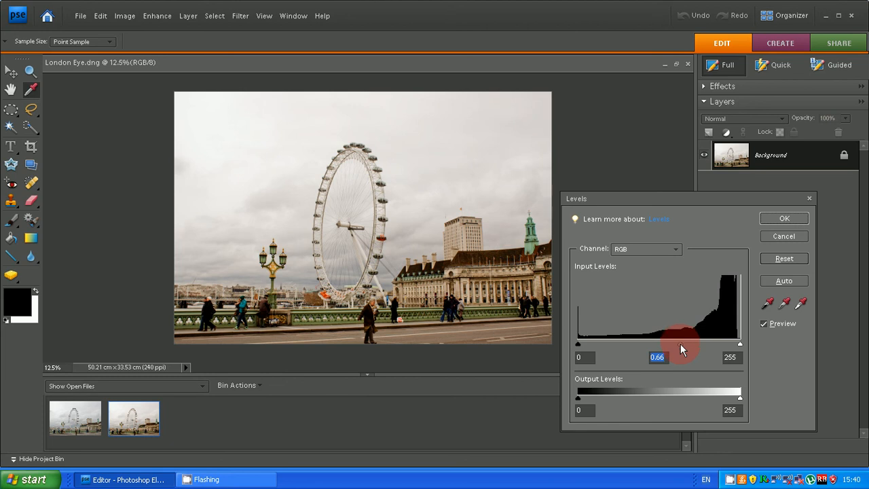
pyautogui.moveTo(681, 344); pyautogui.dragTo(673, 343)
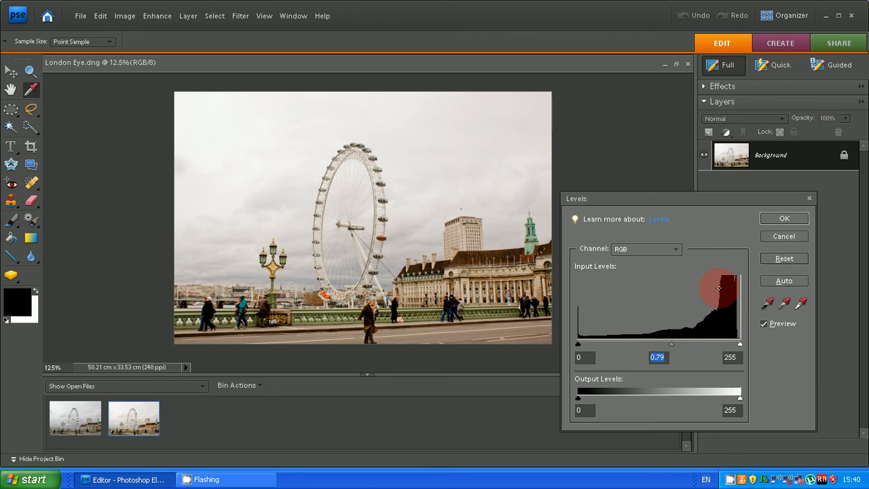
pyautogui.click(777, 217)
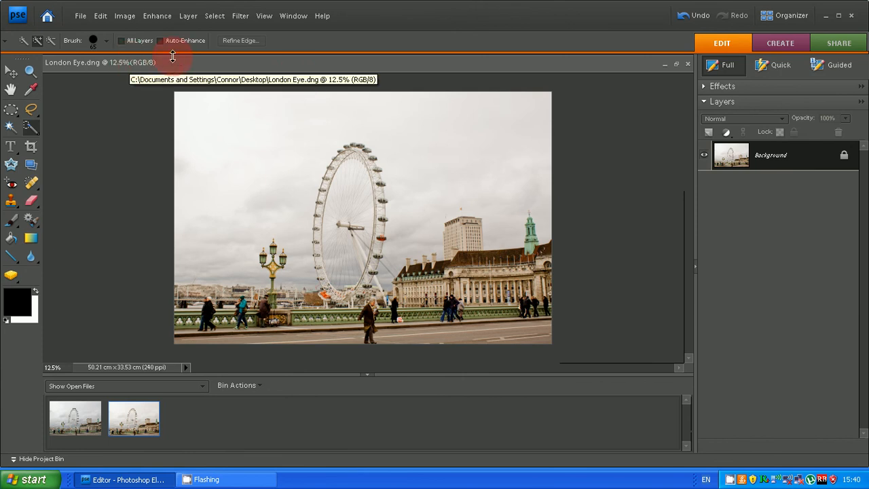
# - Open the photo in the Topaz DeNoise 5 filter
pyautogui.click(241, 16)
pyautogui.moveTo(313, 256)
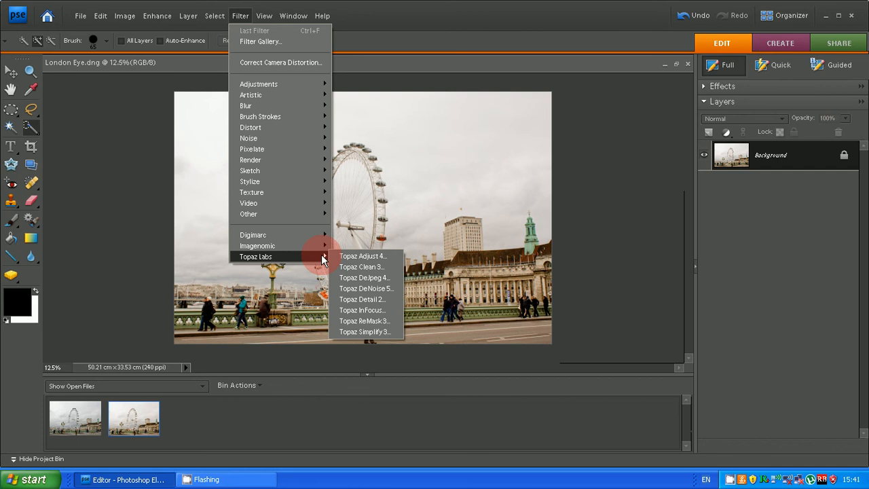
pyautogui.click(376, 290)
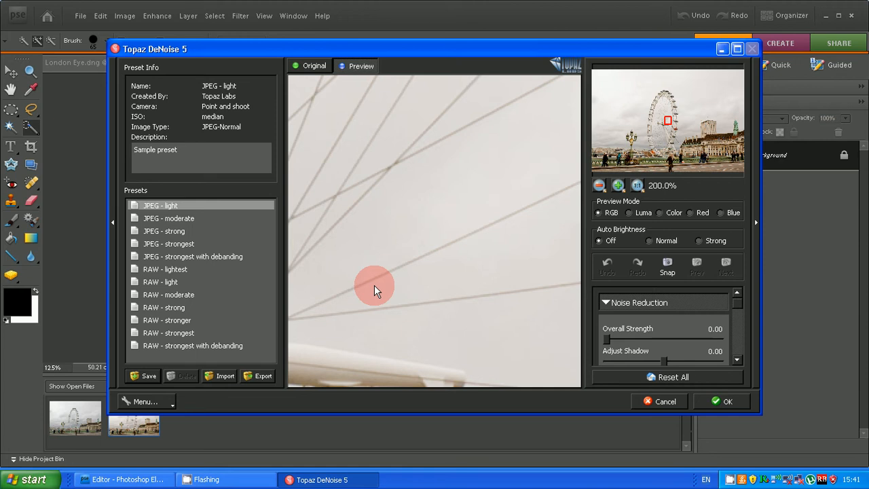
# - Examine the noise in the preview across the wheel, its capsules, the building, the pedestrians and the road at 100% and 200%
pyautogui.moveTo(415, 290); pyautogui.dragTo(620, 109)
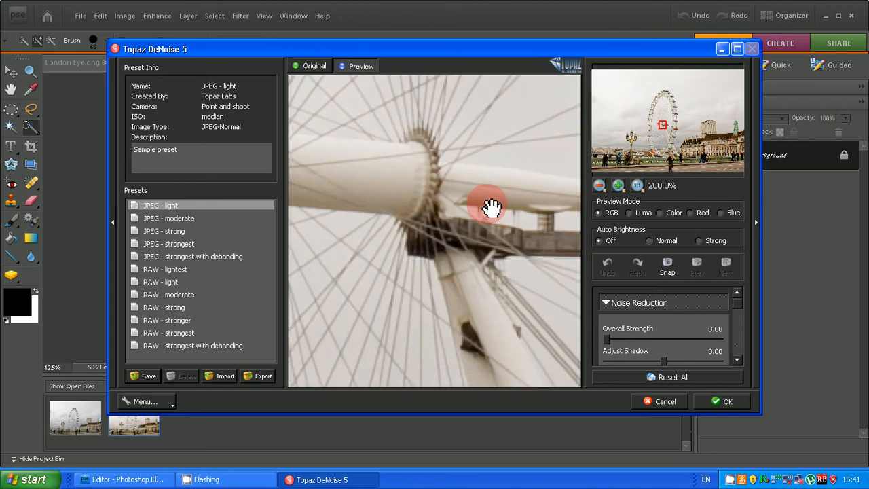
pyautogui.moveTo(387, 237); pyautogui.dragTo(400, 367)
pyautogui.moveTo(382, 289); pyautogui.dragTo(521, 296)
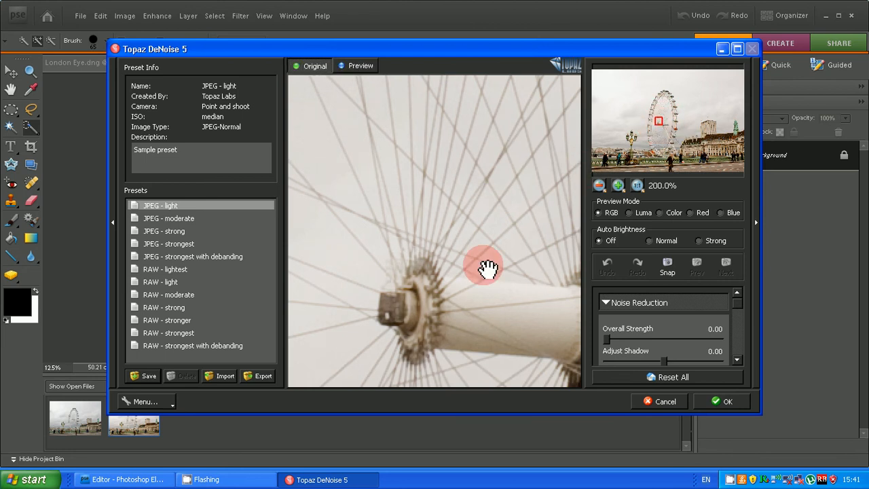
pyautogui.moveTo(489, 268); pyautogui.dragTo(417, 184)
pyautogui.moveTo(505, 258); pyautogui.dragTo(452, 229)
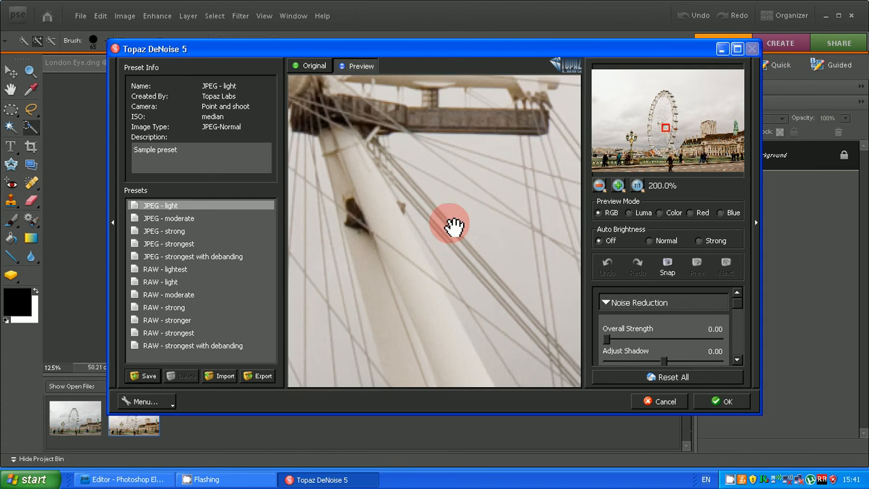
pyautogui.moveTo(442, 326); pyautogui.dragTo(394, 233)
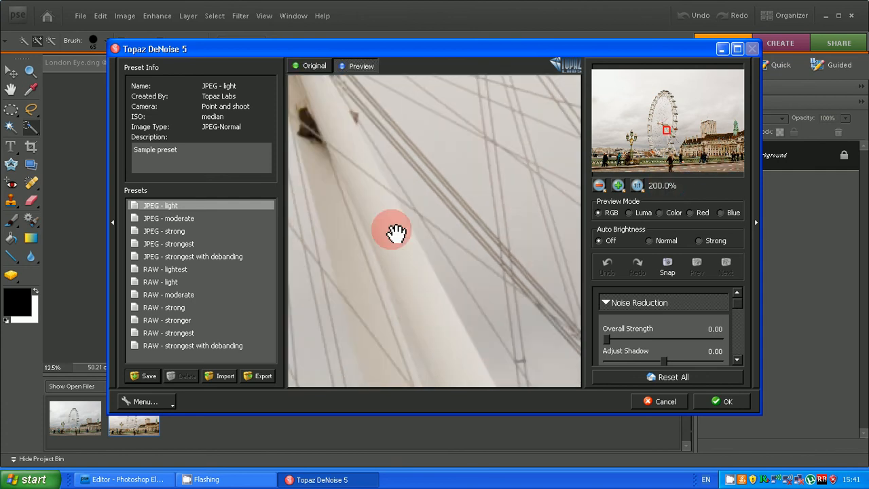
pyautogui.click(598, 186)
pyautogui.moveTo(431, 310); pyautogui.dragTo(305, 213)
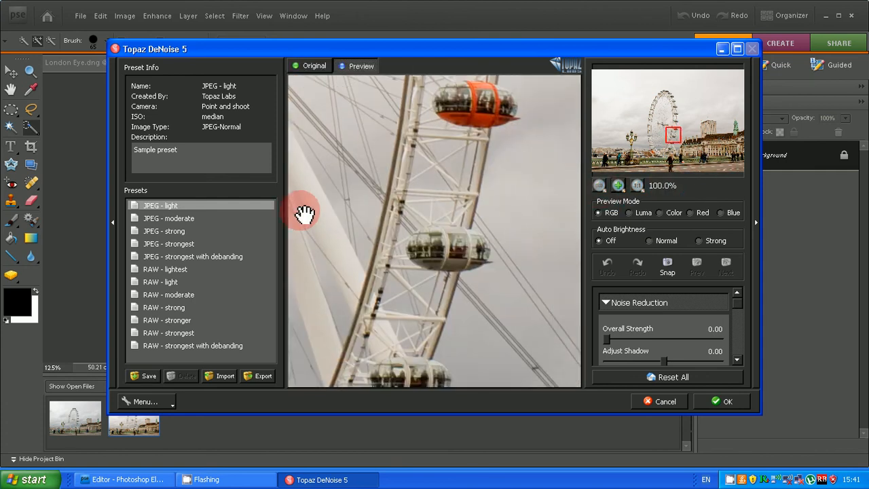
pyautogui.moveTo(417, 310); pyautogui.dragTo(300, 140)
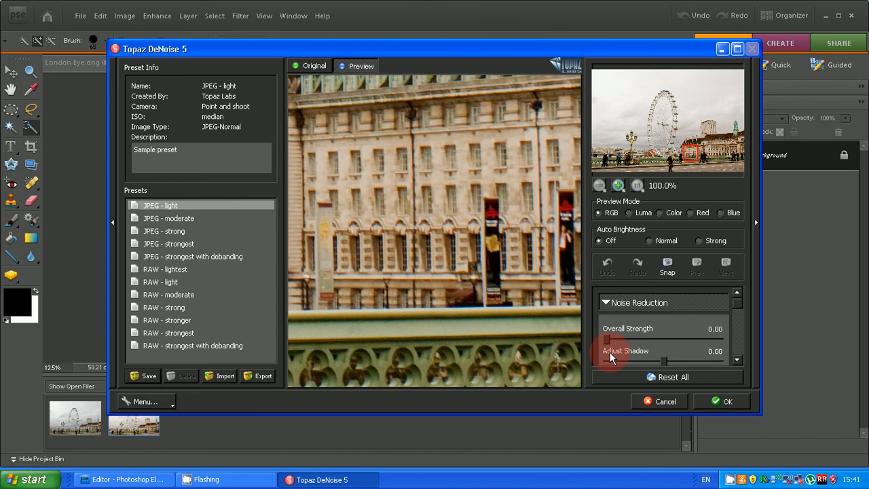
pyautogui.click(497, 349)
pyautogui.moveTo(496, 349); pyautogui.dragTo(319, 149)
pyautogui.moveTo(506, 288); pyautogui.dragTo(389, 163)
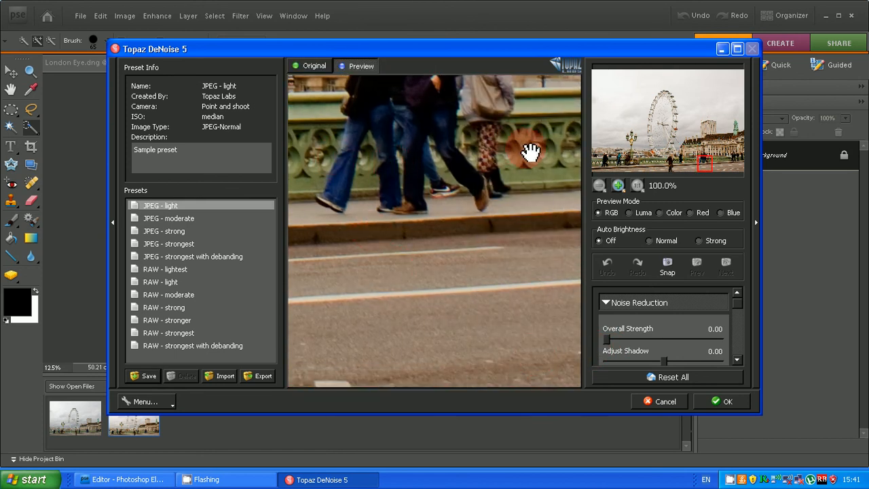
pyautogui.click(618, 185)
pyautogui.moveTo(482, 380); pyautogui.dragTo(497, 286)
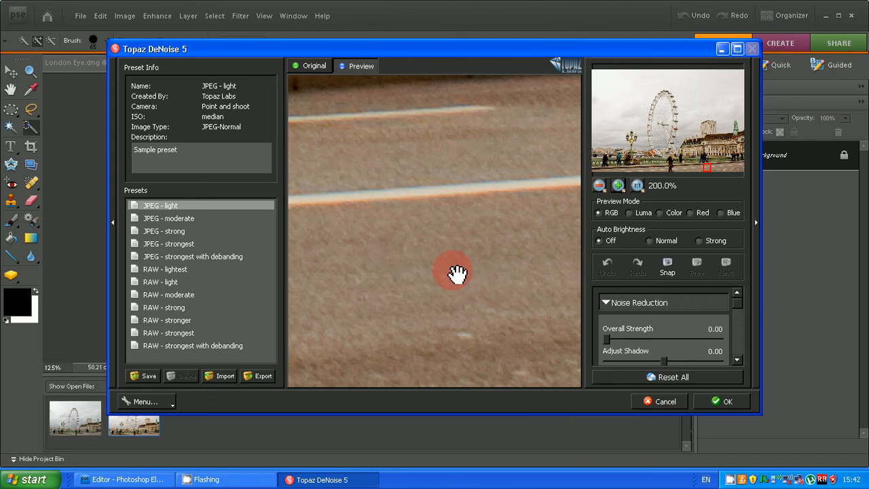
# - Try an Overall Strength of 1.00 for noise reduction and inspect its effect on the road and the pedestrians' feet
pyautogui.click(607, 339)
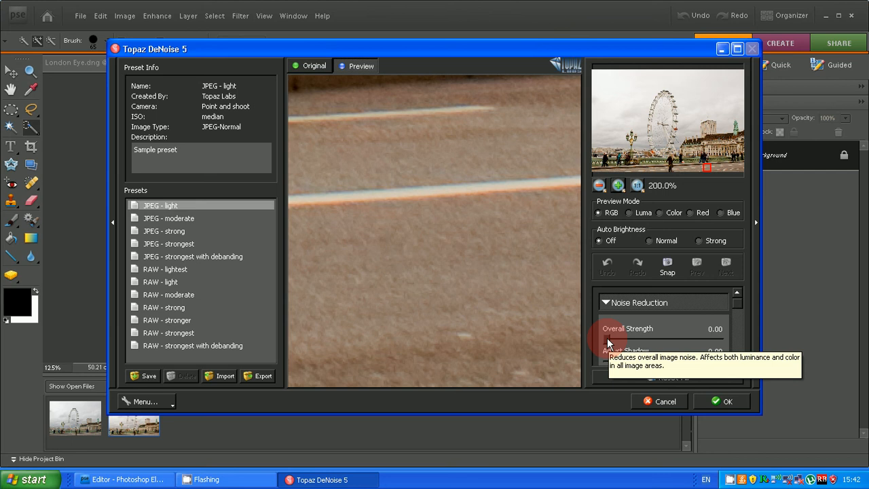
pyautogui.moveTo(607, 340); pyautogui.dragTo(736, 353)
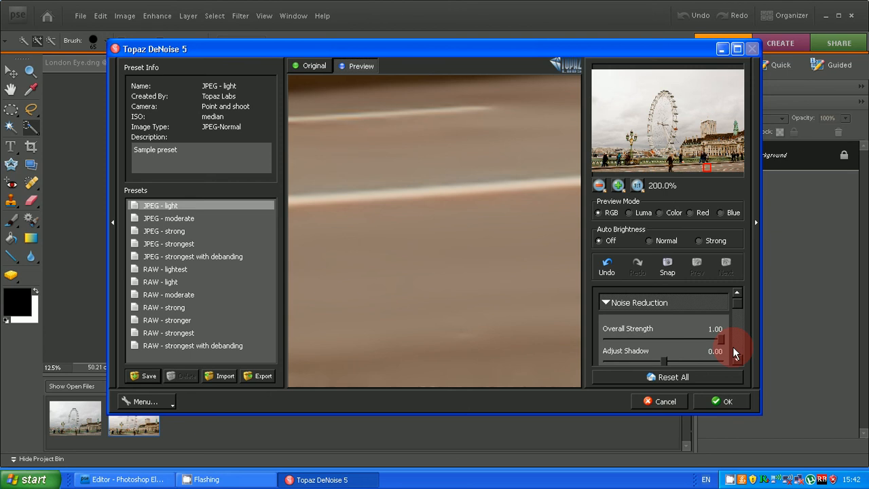
pyautogui.moveTo(406, 295); pyautogui.dragTo(572, 442)
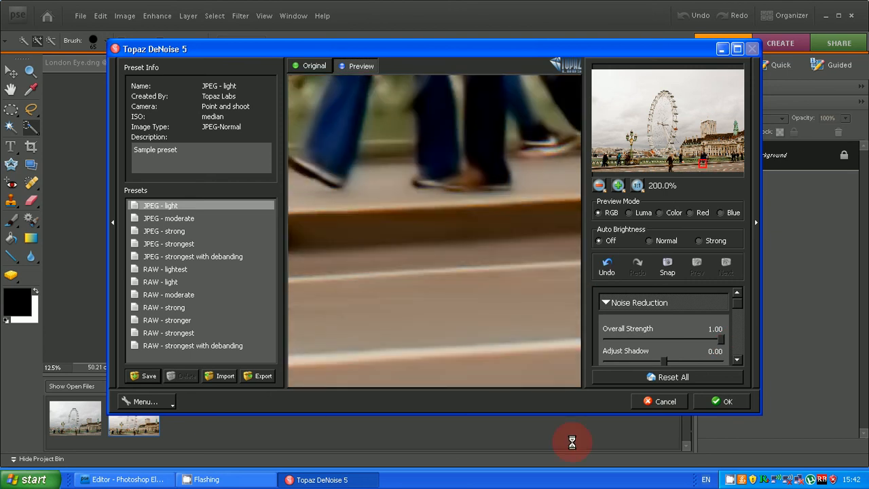
pyautogui.moveTo(444, 293); pyautogui.dragTo(385, 192)
# - Lower the noise reduction's Overall Strength, trying 0.08 and settling on 0.18, while checking the road and pavement
pyautogui.click(619, 343)
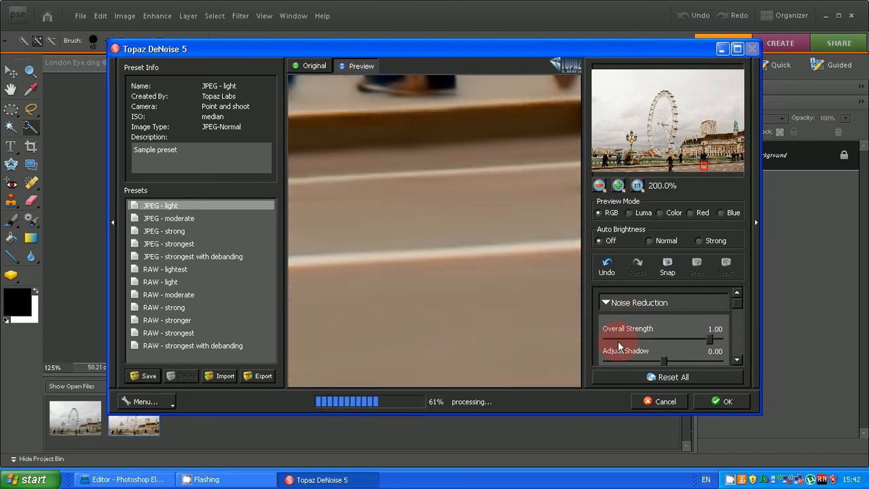
pyautogui.moveTo(712, 343); pyautogui.dragTo(616, 342)
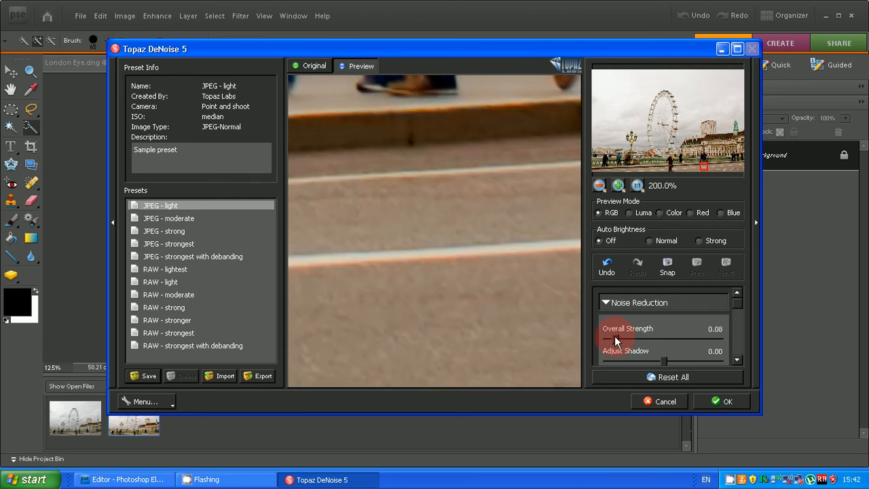
pyautogui.click(617, 337)
pyautogui.moveTo(437, 316); pyautogui.dragTo(686, 146)
pyautogui.moveTo(500, 211); pyautogui.dragTo(392, 279)
pyautogui.moveTo(497, 264); pyautogui.dragTo(350, 287)
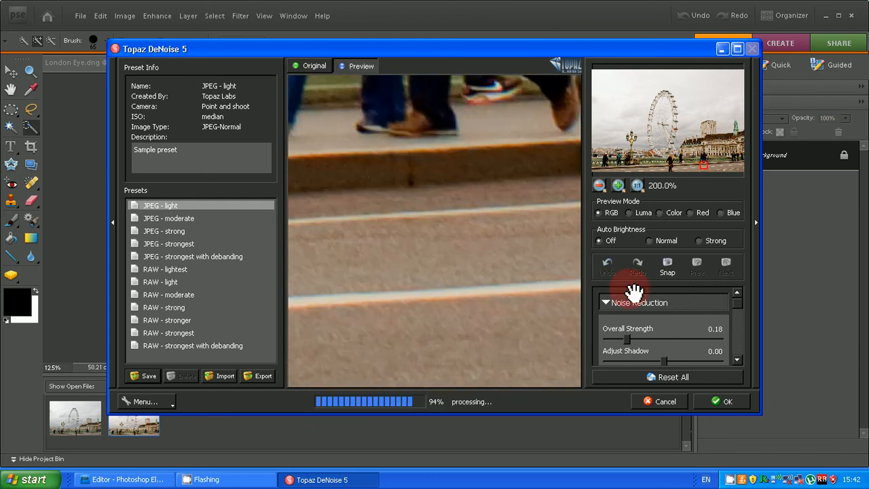
# - Try the Add Grain setting, return it to 0.00, and try Reduce Blur at 1.00 in the detail recovery settings
pyautogui.moveTo(738, 305); pyautogui.dragTo(736, 335)
pyautogui.moveTo(737, 343); pyautogui.dragTo(736, 344)
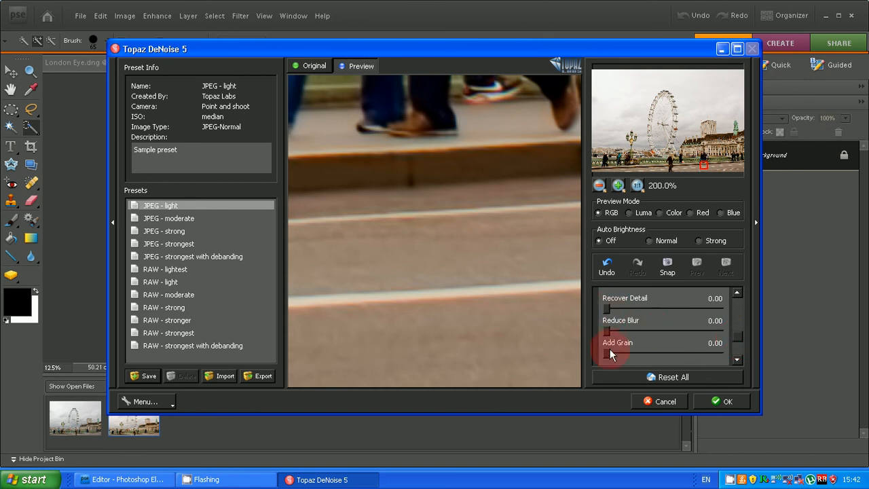
pyautogui.moveTo(608, 352); pyautogui.dragTo(712, 355)
pyautogui.click(610, 355)
pyautogui.moveTo(698, 354); pyautogui.dragTo(724, 326)
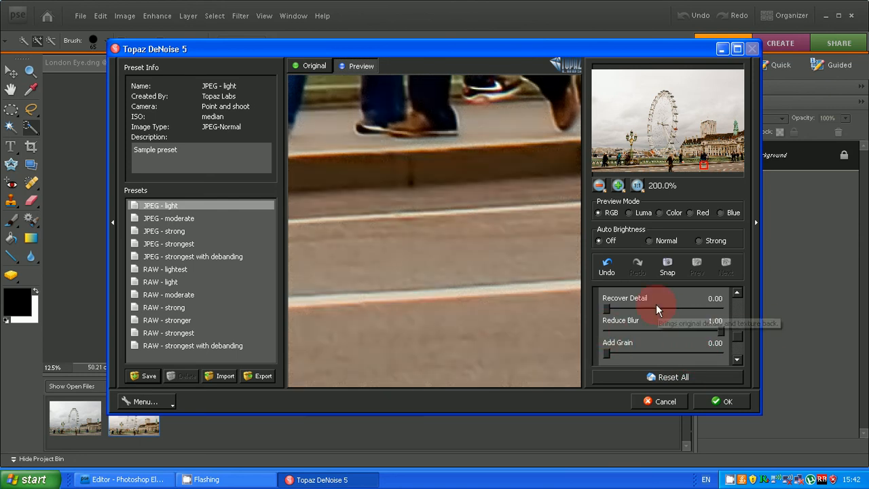
# - Return Reduce Blur to 0.00, set Recover Detail to 0.08 after trying 0.24, and view the result at 100%
pyautogui.moveTo(720, 331); pyautogui.dragTo(633, 312)
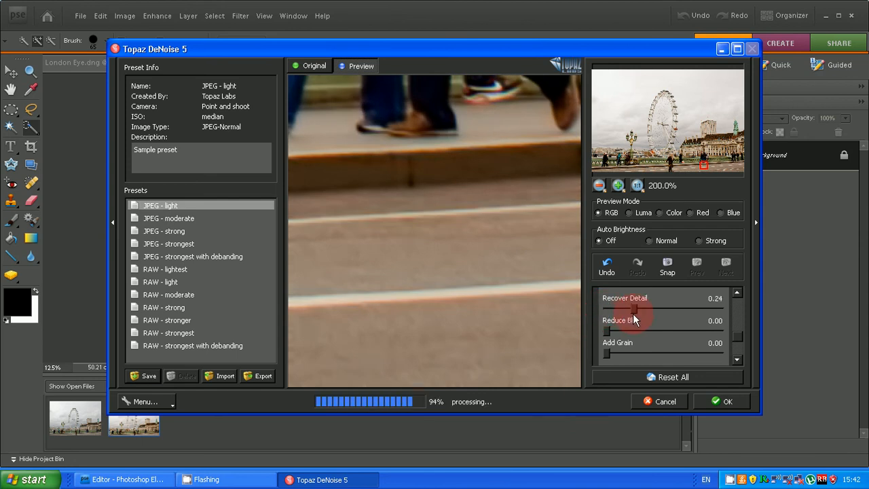
pyautogui.click(738, 296)
pyautogui.moveTo(634, 322); pyautogui.dragTo(615, 326)
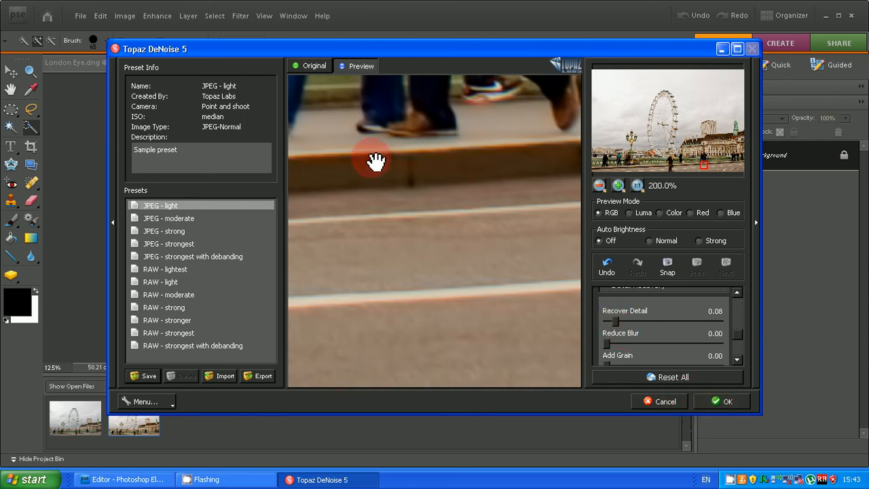
pyautogui.click(599, 187)
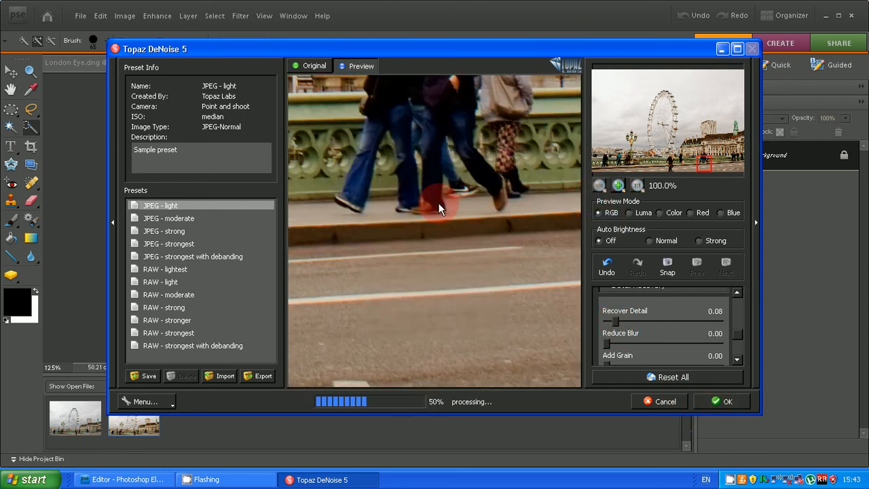
# - Check the pedestrians, buildings and wheel in the 100% preview, and apply the noise reduction to the photo
pyautogui.click(394, 151)
pyautogui.moveTo(401, 156); pyautogui.dragTo(465, 344)
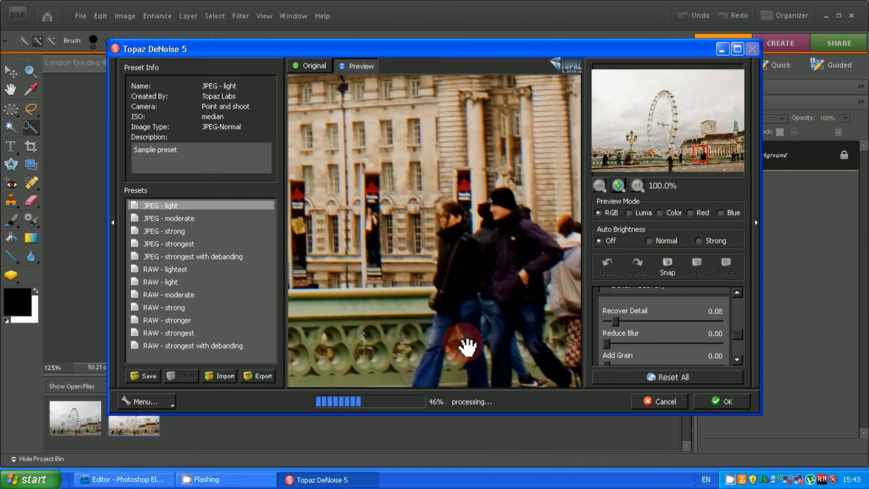
pyautogui.click(610, 315)
pyautogui.moveTo(337, 219); pyautogui.dragTo(526, 184)
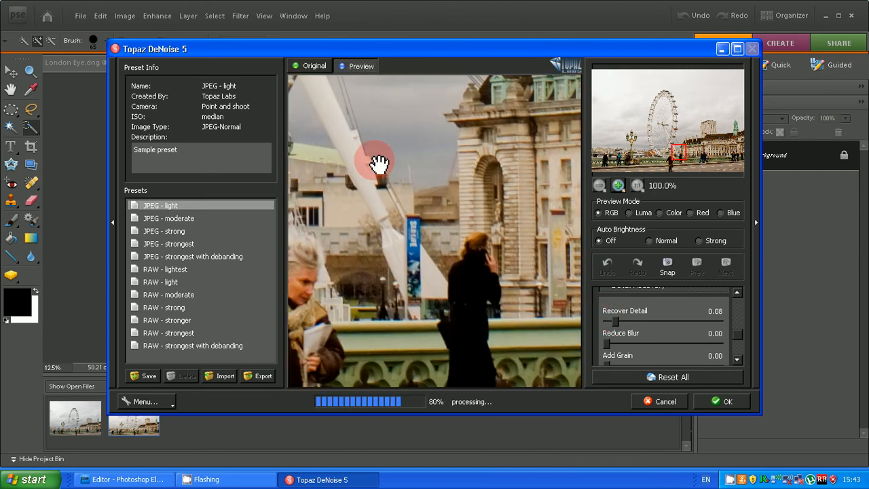
pyautogui.moveTo(378, 163); pyautogui.dragTo(638, 316)
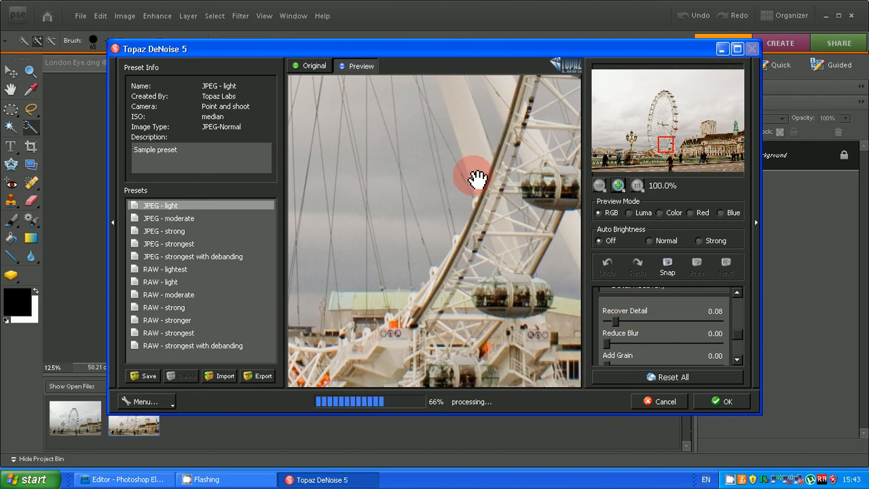
pyautogui.click(712, 407)
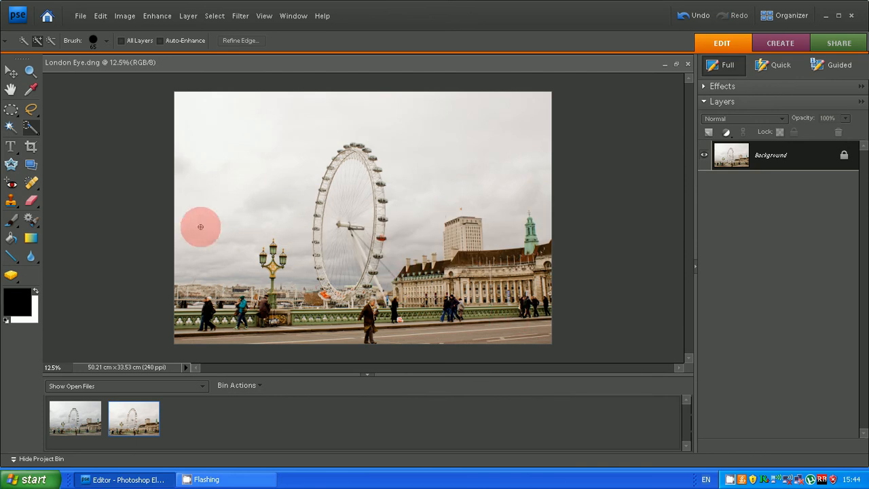
# - Crop the photo to about 50.21 × 28.11 cm, trimming empty sky above the wheel and a thin strip of road below
pyautogui.click(30, 148)
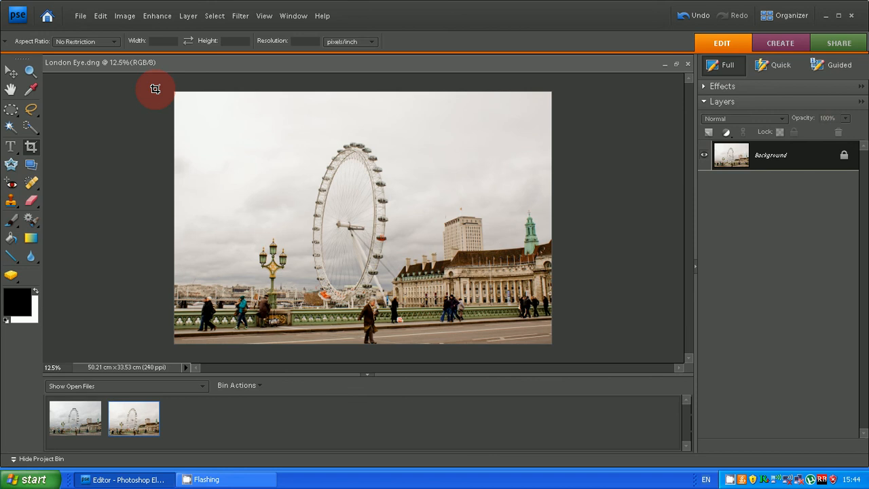
pyautogui.moveTo(153, 88); pyautogui.dragTo(559, 399)
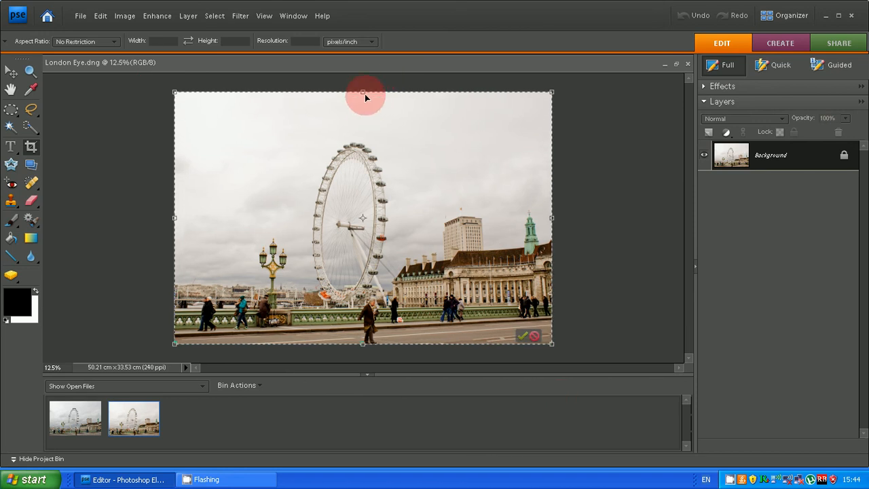
pyautogui.moveTo(360, 92); pyautogui.dragTo(363, 133)
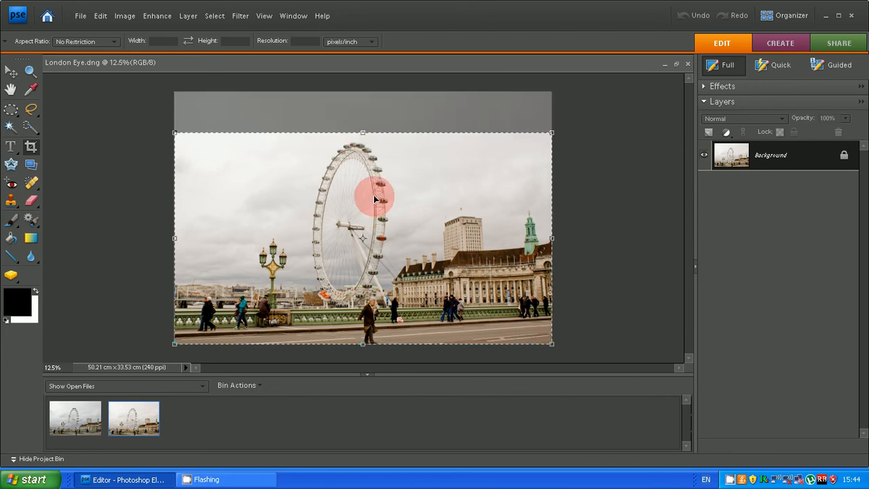
pyautogui.moveTo(373, 197); pyautogui.dragTo(374, 191)
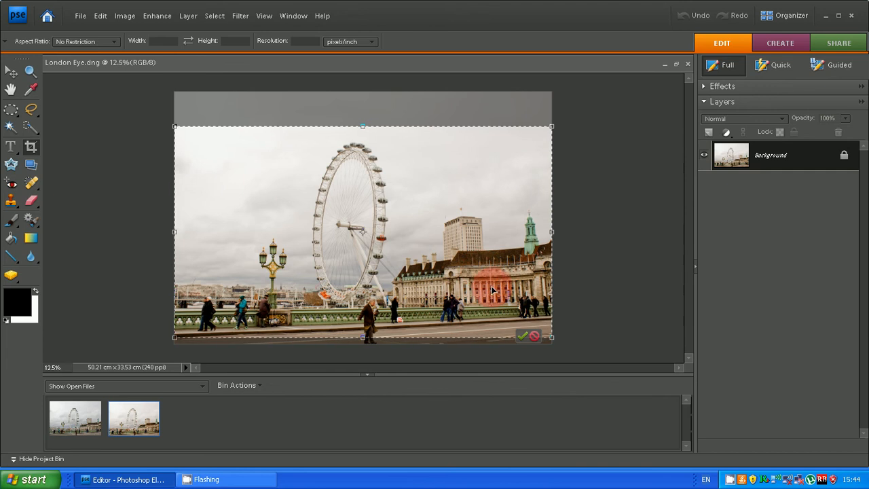
pyautogui.moveTo(410, 290)
pyautogui.mouseDown()
pyautogui.moveTo(411, 278)
pyautogui.moveTo(411, 290)
pyautogui.mouseUp()
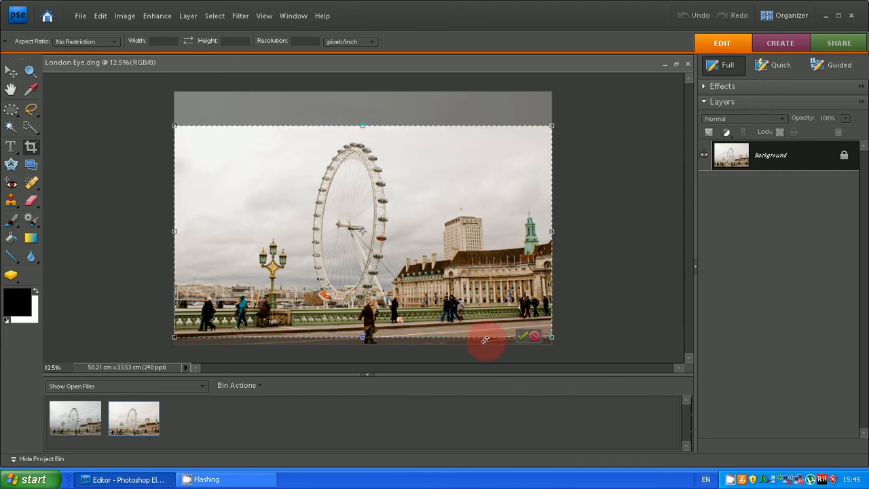
pyautogui.click(520, 337)
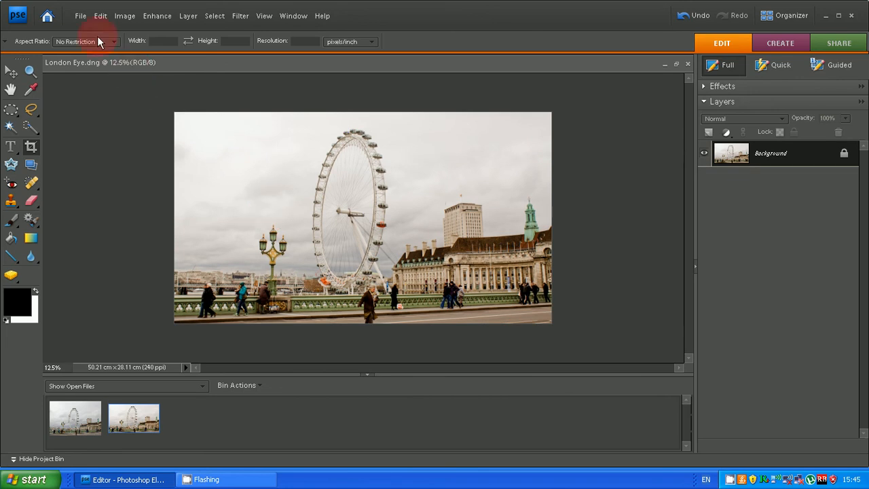
# - Save the cropped photo to the Desktop in JPEG format under the name London Eye Jpeg 12345
pyautogui.click(81, 17)
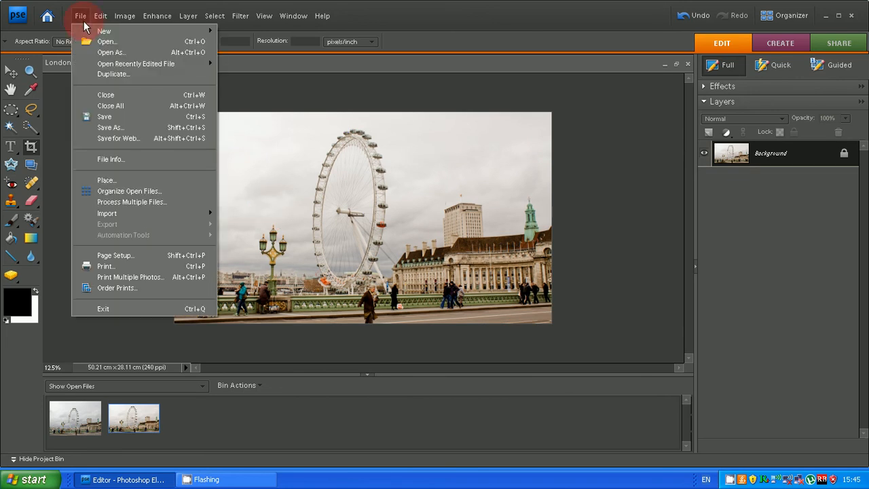
pyautogui.click(142, 128)
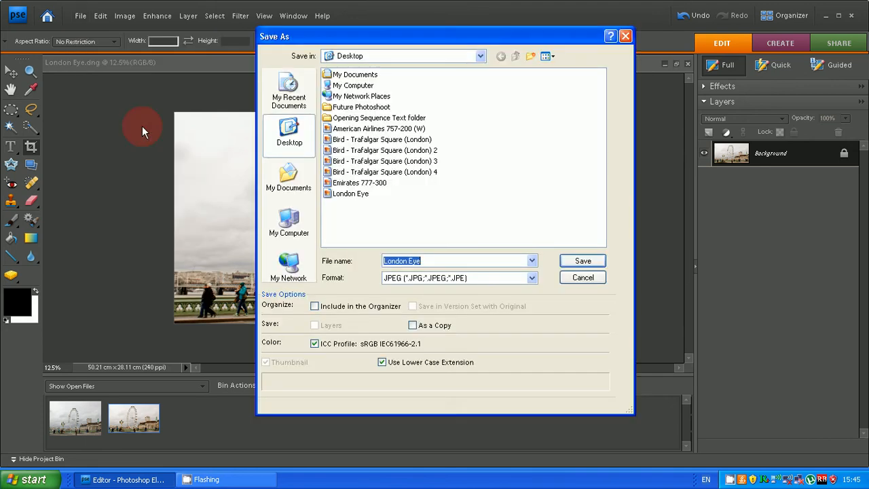
pyautogui.click(290, 144)
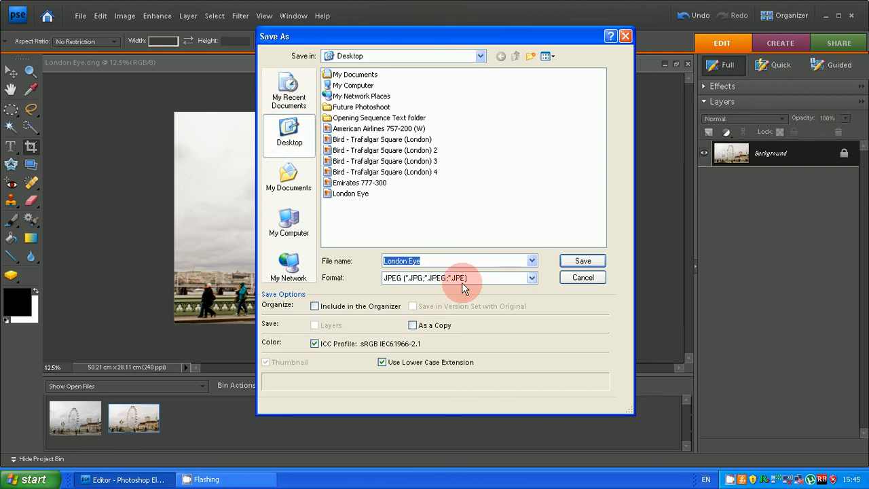
pyautogui.click(442, 281)
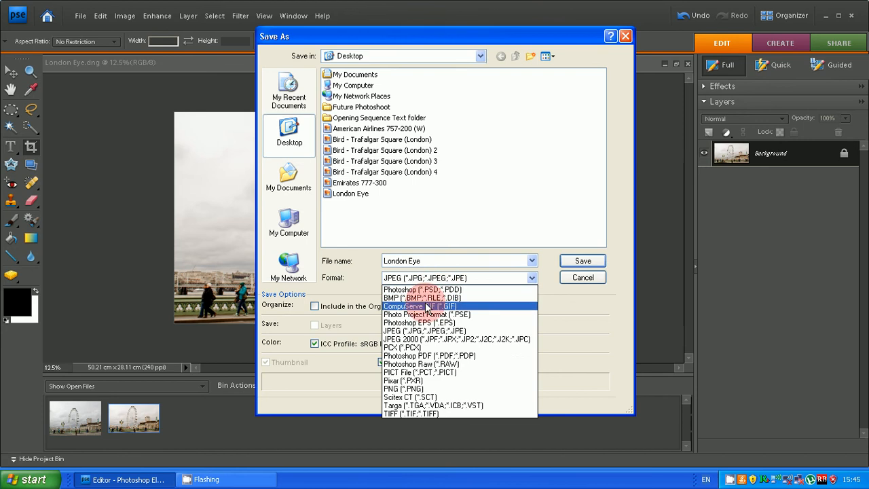
pyautogui.click(425, 330)
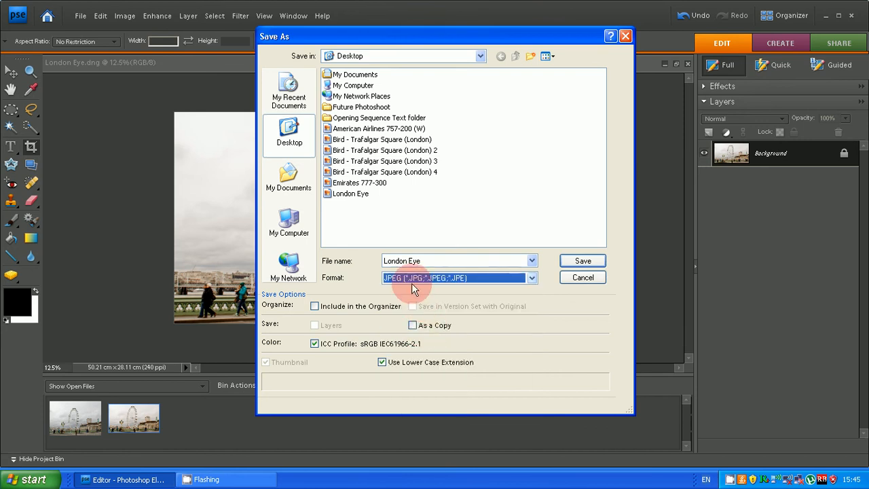
pyautogui.click(420, 262)
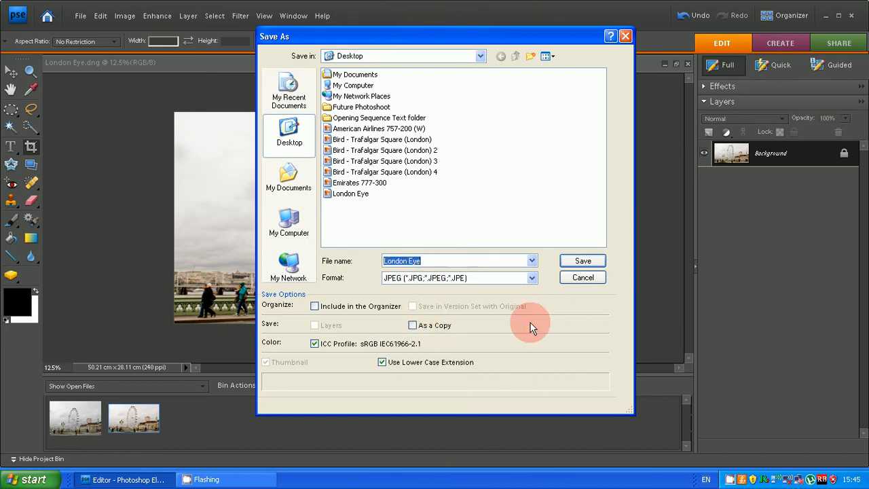
pyautogui.write('London E')
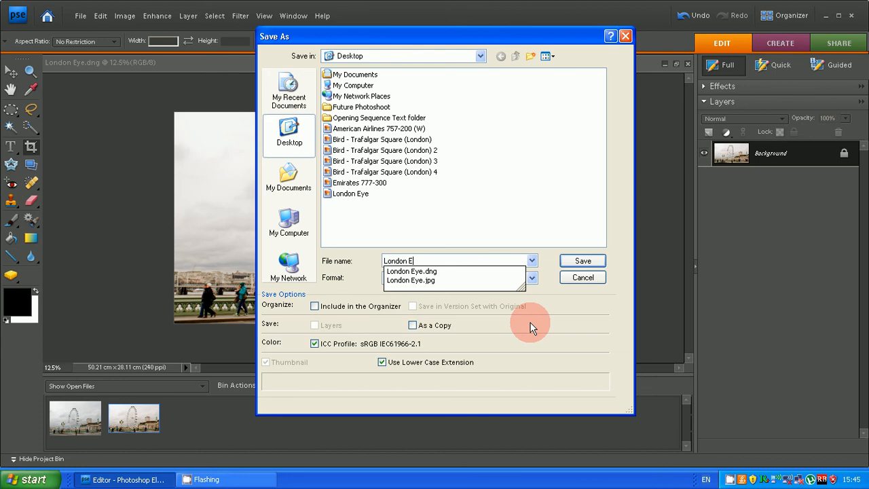
pyautogui.write('ye ')
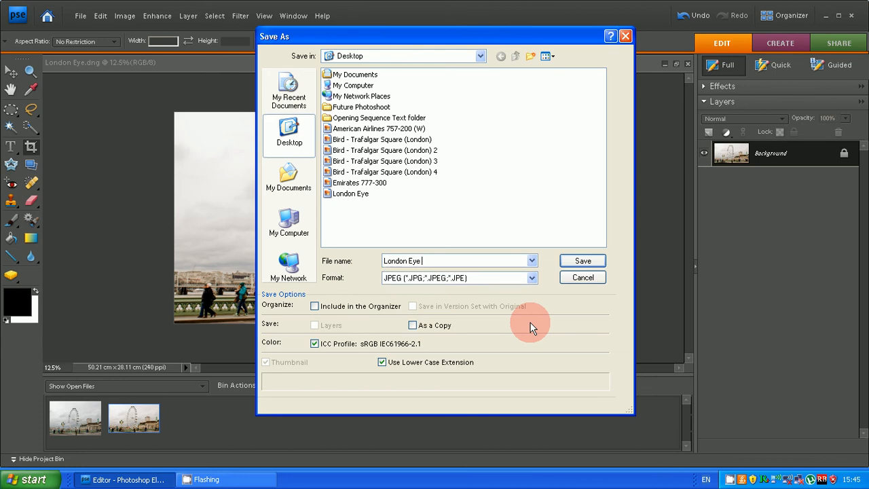
pyautogui.write('Jpeg 12345')
pyautogui.click(583, 261)
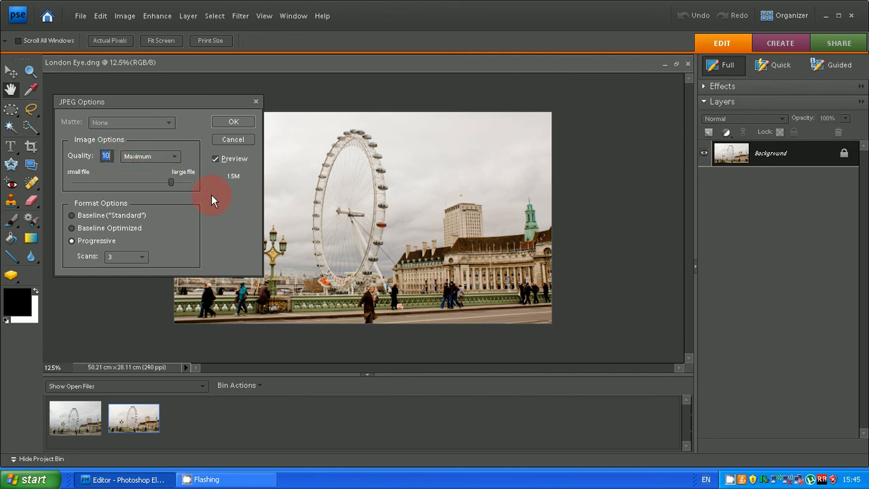
# - Set the JPEG quality to 11 after trying 12 and 8, and complete the save
pyautogui.moveTo(172, 183); pyautogui.dragTo(196, 181)
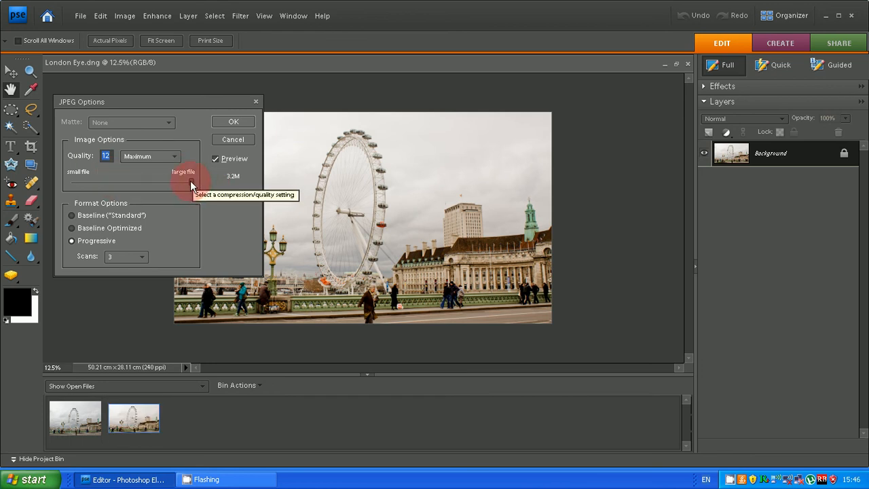
pyautogui.moveTo(191, 182); pyautogui.dragTo(157, 184)
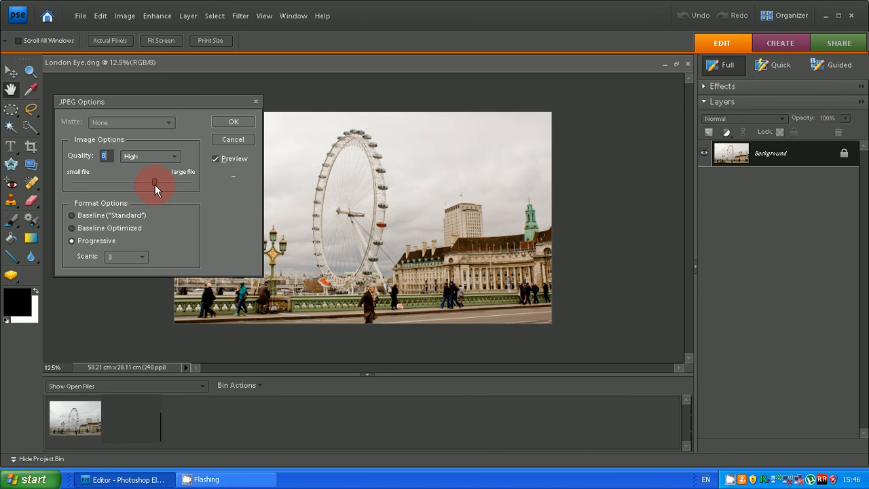
pyautogui.moveTo(160, 182); pyautogui.dragTo(182, 182)
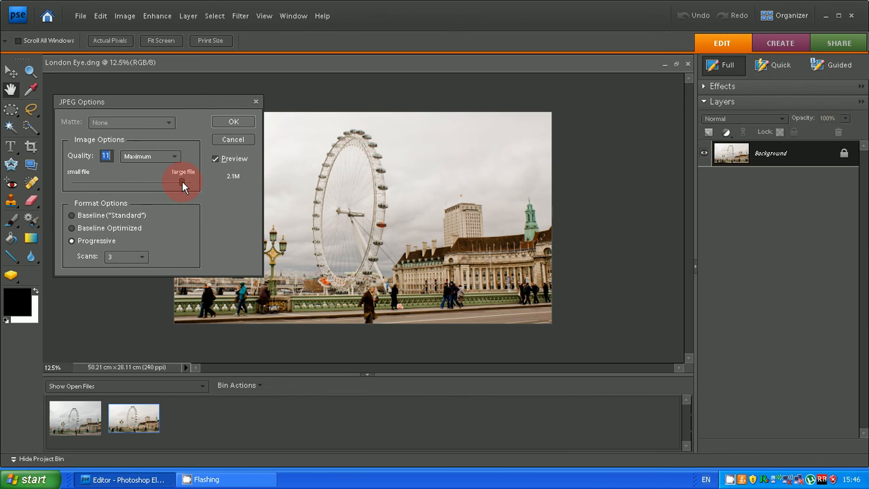
pyautogui.click(238, 120)
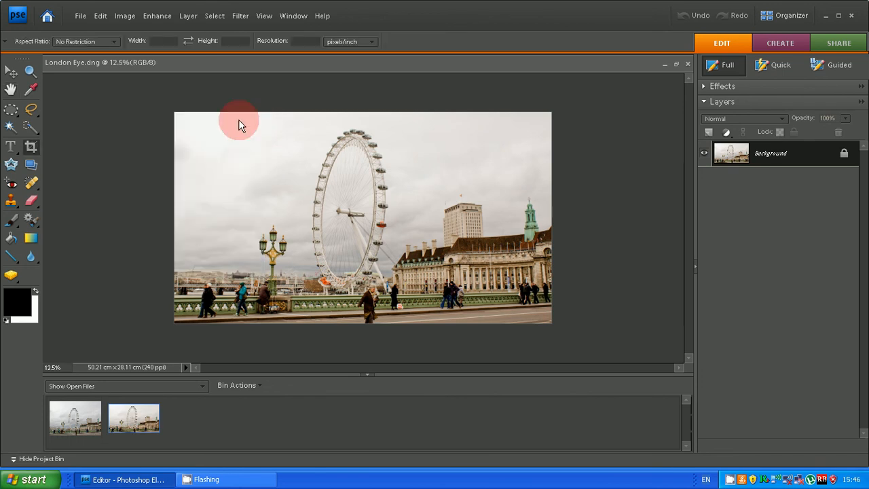
# - Show the desktop, open London Eye Jpeg 12345 in Windows Picture and Fax Viewer, and view it full screen
pyautogui.click(438, 485)
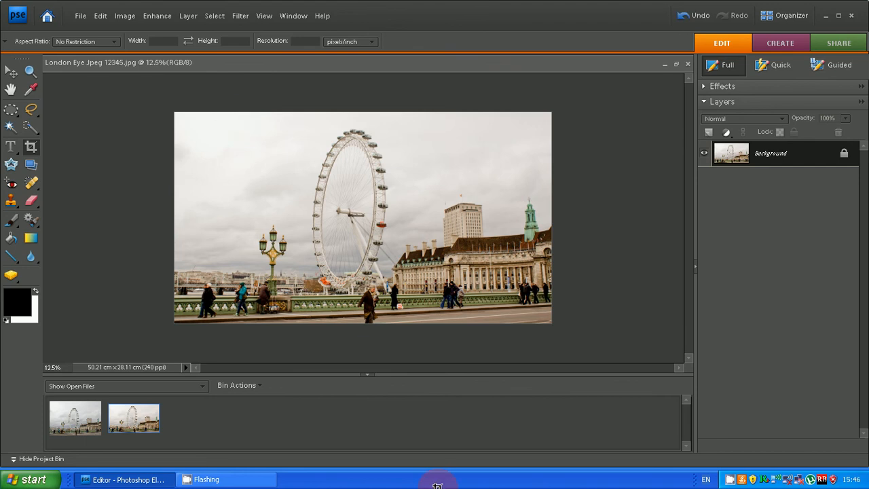
pyautogui.rightClick(438, 485)
pyautogui.click(509, 435)
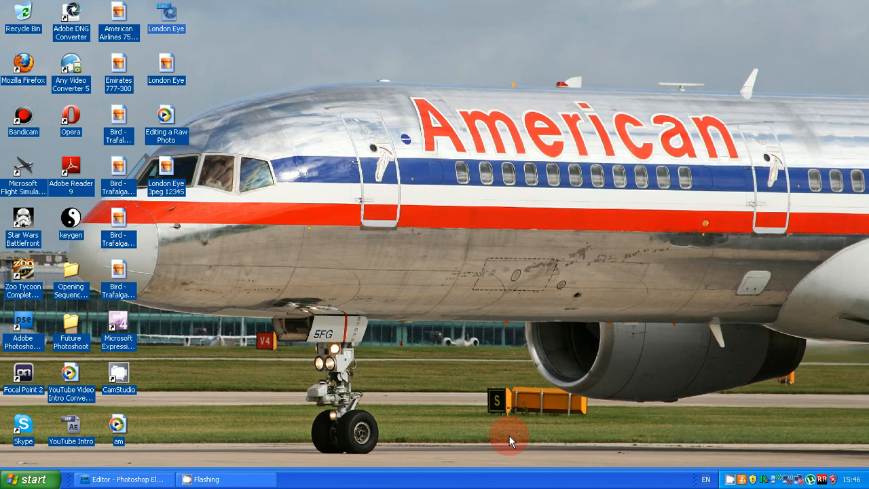
pyautogui.click(165, 195)
pyautogui.click(168, 194)
pyautogui.doubleClick(170, 193)
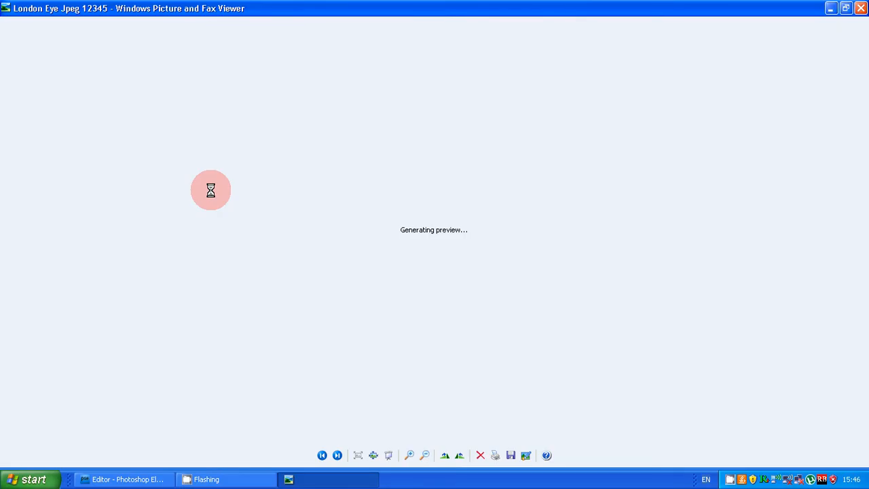
pyautogui.press('F11')
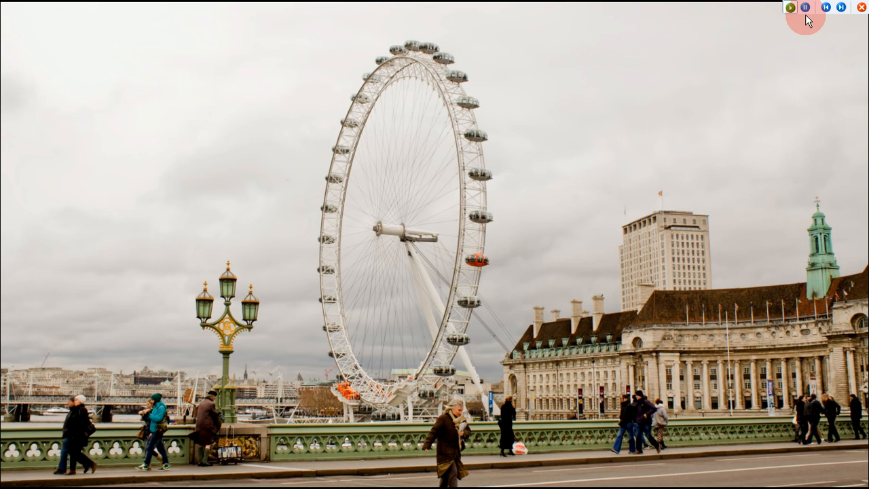